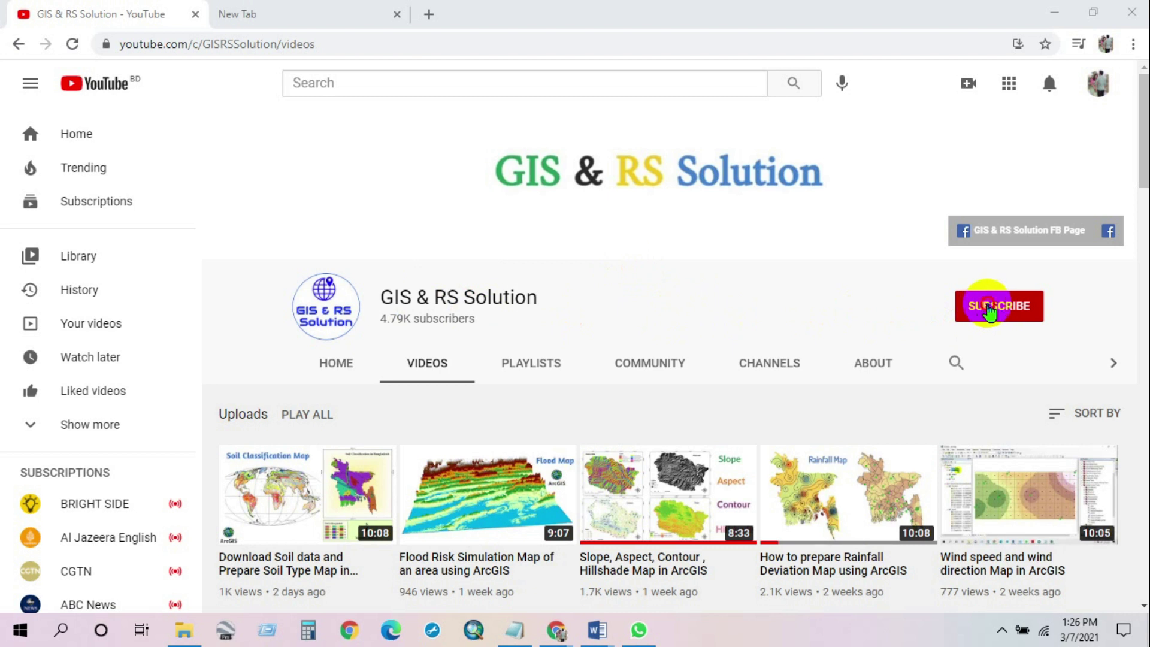
# Subscribe to the GIS & RS Solution channel with notifications for all uploads.
pyautogui.click(991, 308)
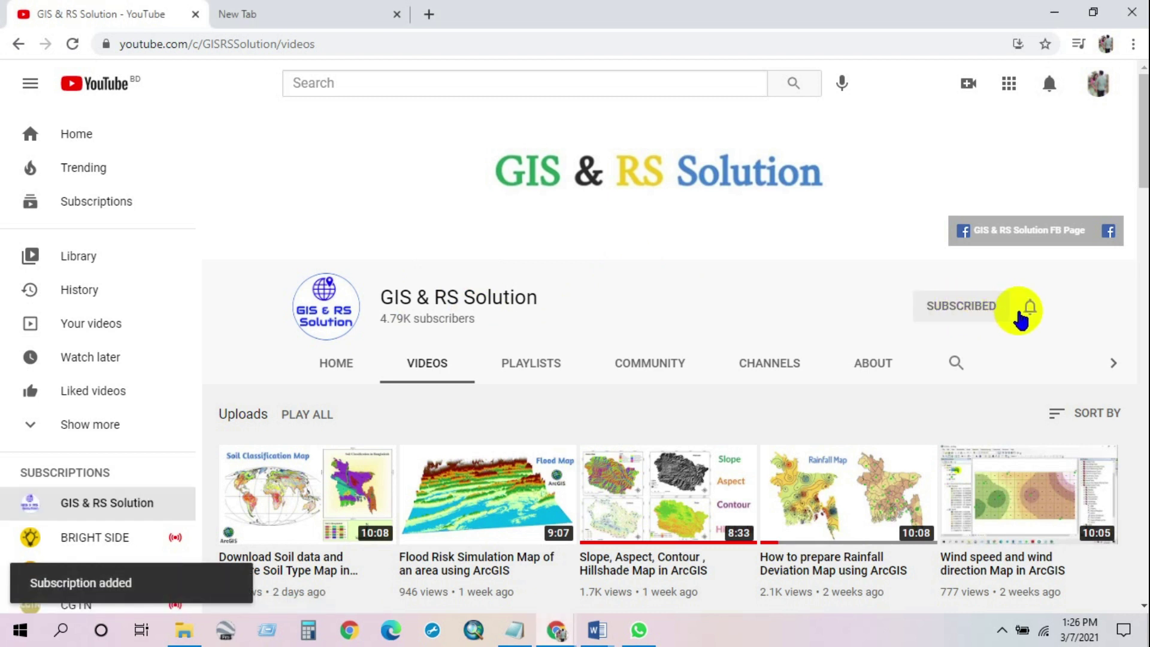
pyautogui.click(1030, 307)
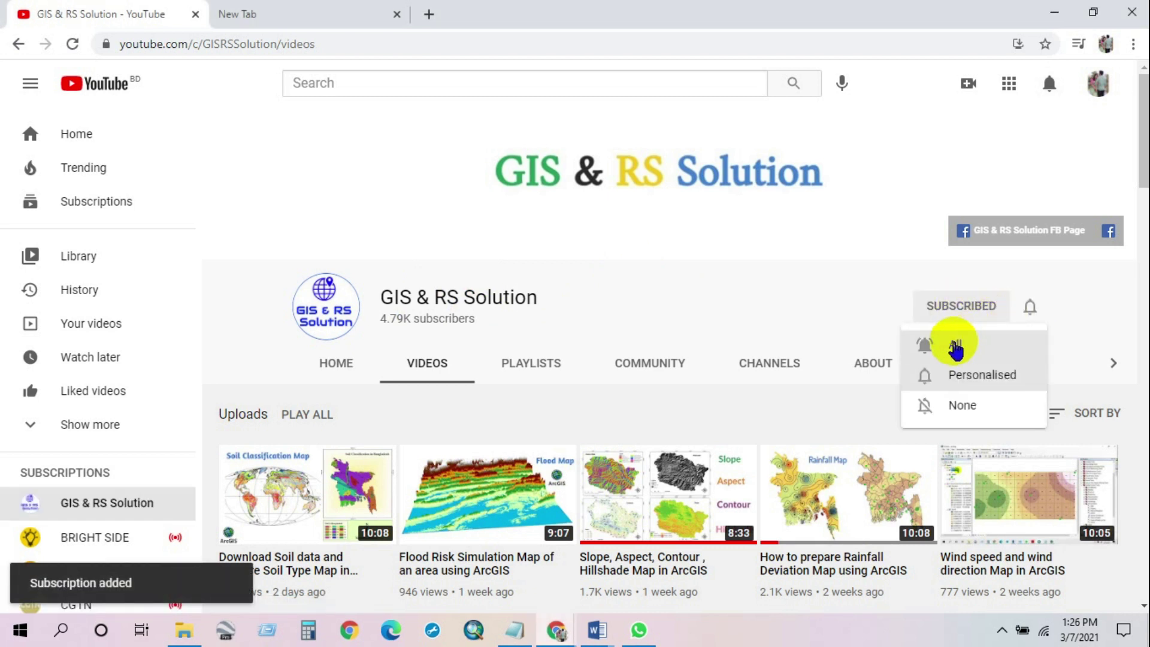
pyautogui.click(954, 345)
# Browse the channel's videos, then switch to the blank new browser tab.
pyautogui.scroll(-15, 685, 450)
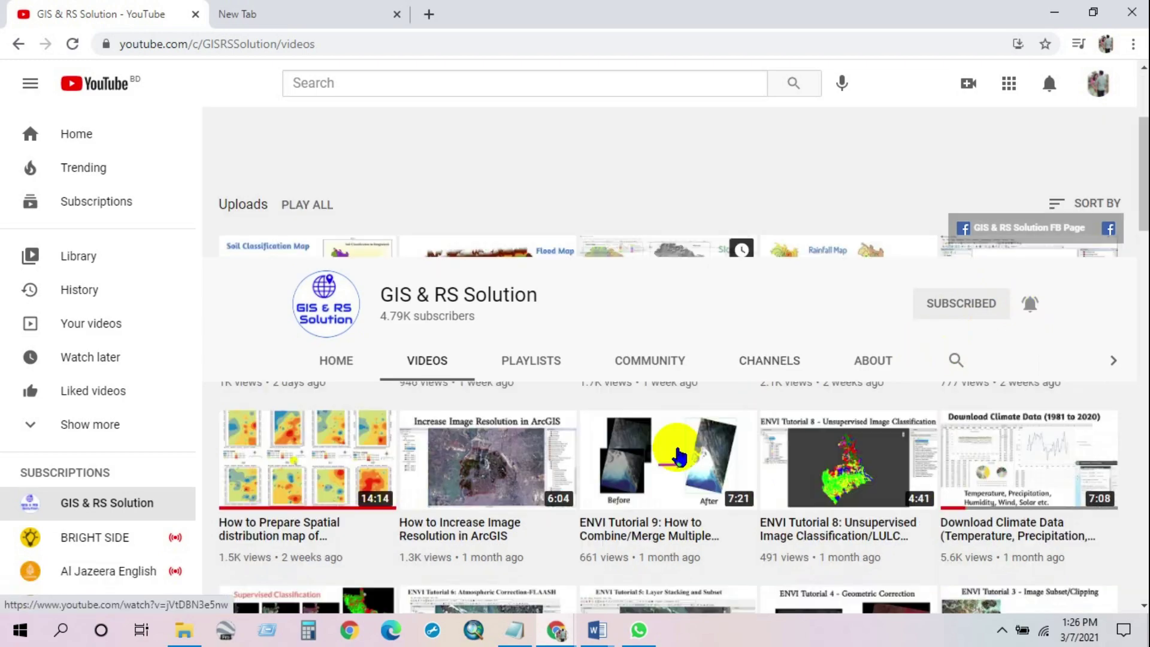
pyautogui.scroll(-3, 624, 476)
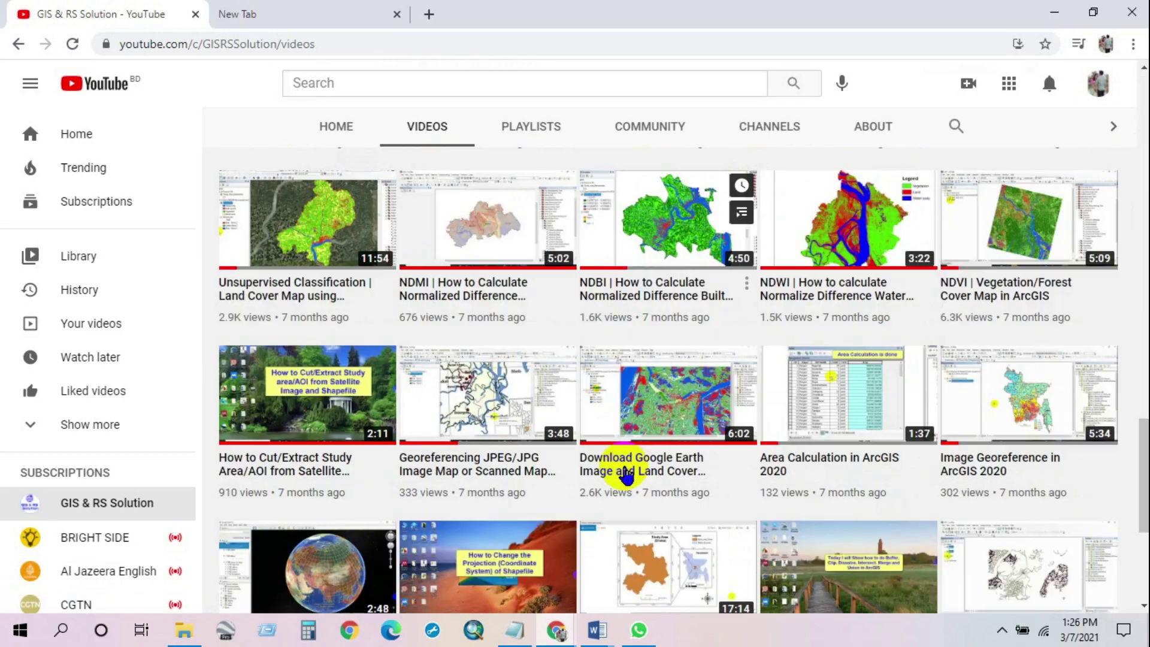
pyautogui.scroll(20, 624, 476)
pyautogui.scroll(10, 625, 476)
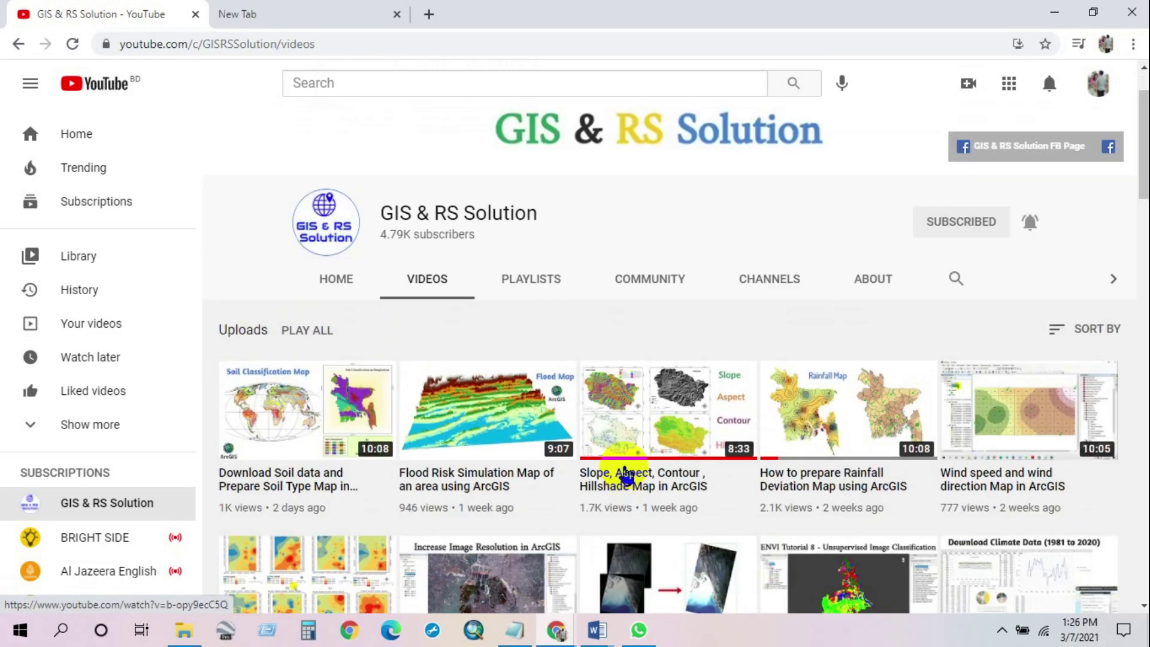
pyautogui.scroll(-1, 614, 422)
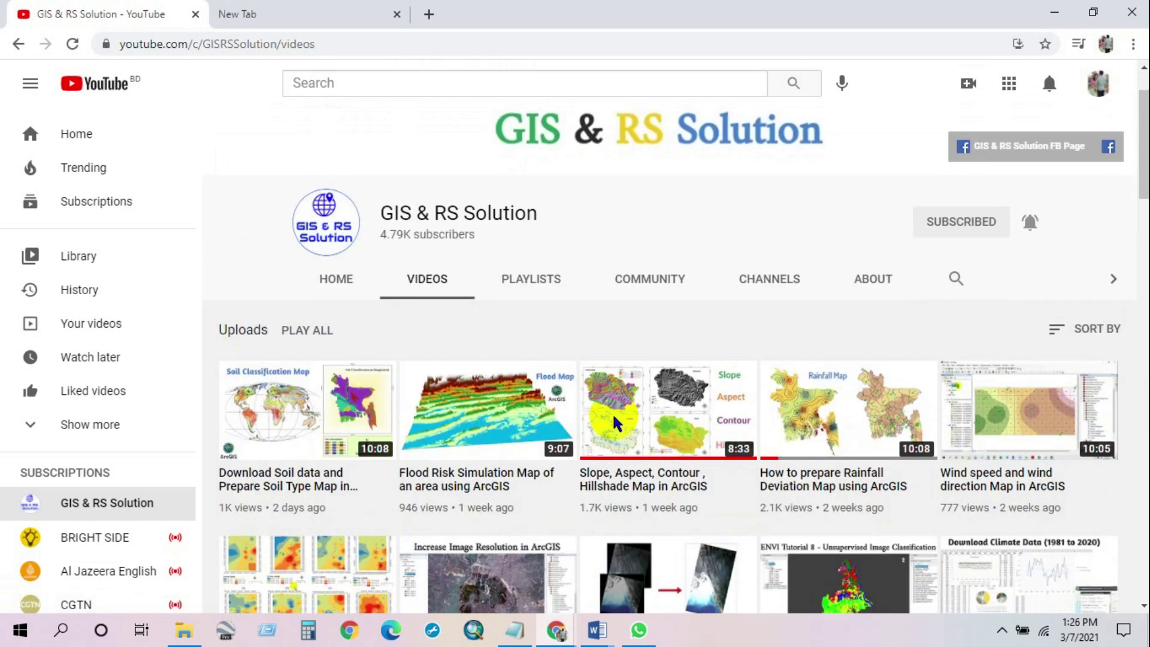
pyautogui.click(326, 11)
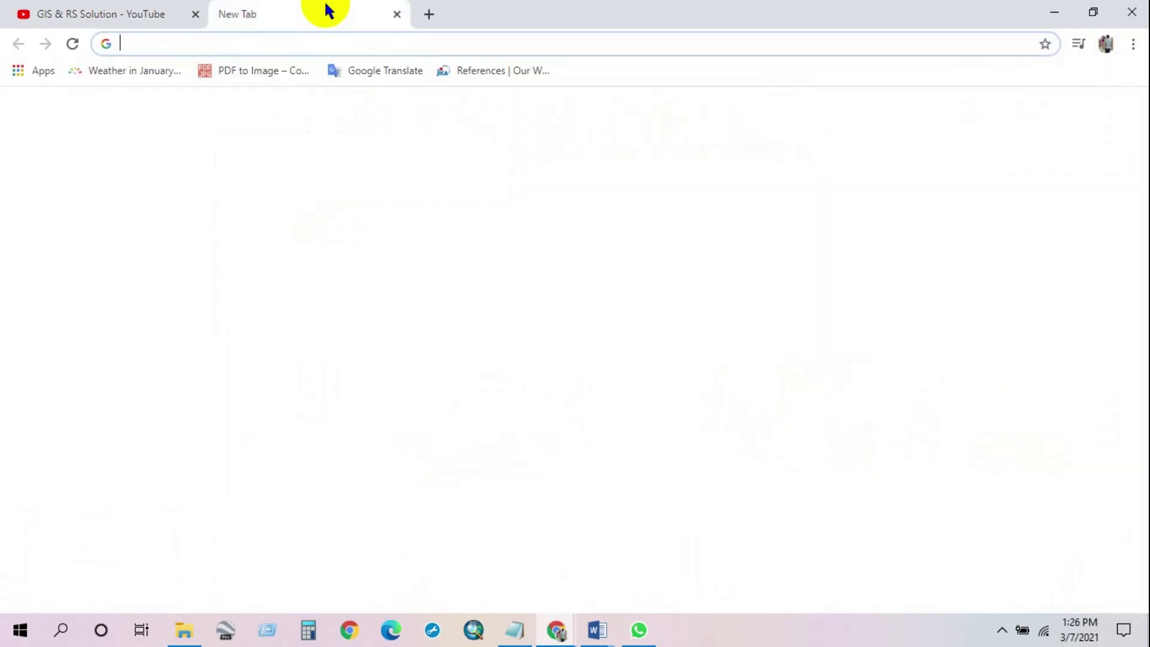
pyautogui.click(515, 629)
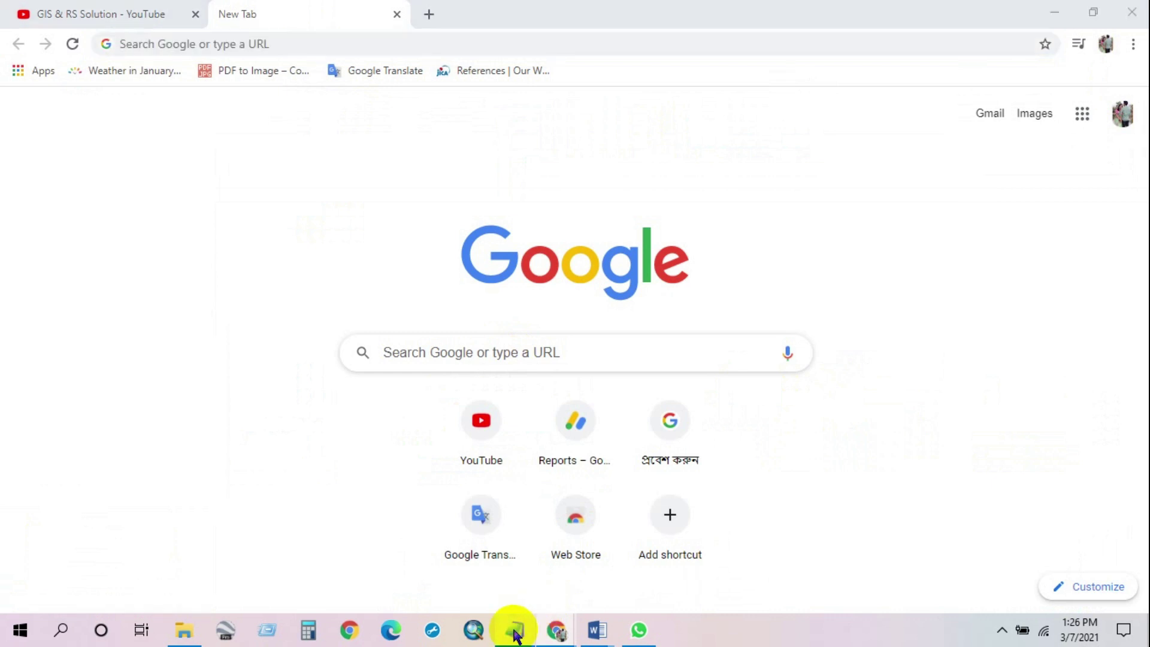
pyautogui.moveTo(515, 168); pyautogui.dragTo(235, 162)
pyautogui.hotkey('ctrl', 'c')
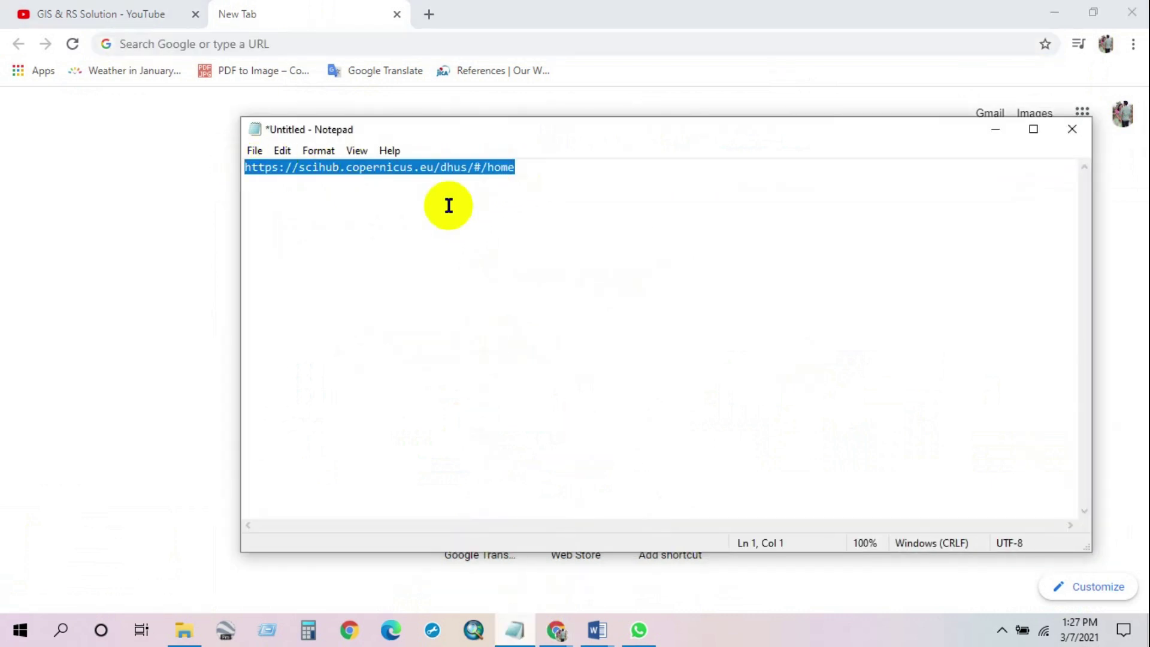
pyautogui.click(314, 8)
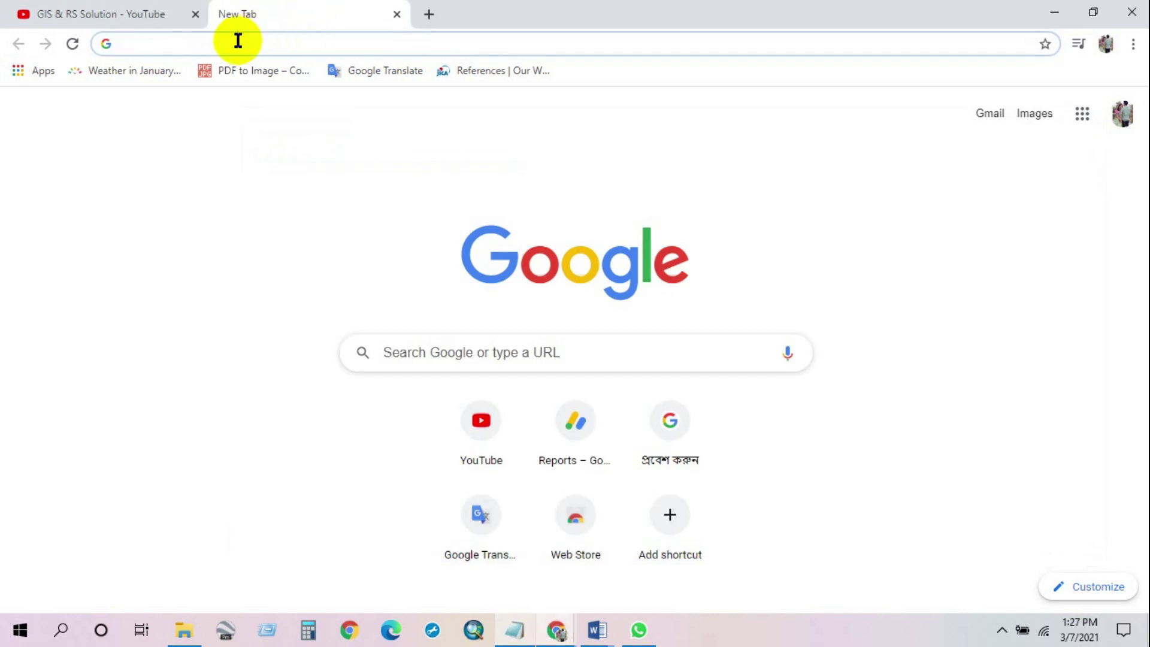
pyautogui.hotkey('ctrl', 'v')
pyautogui.moveTo(356, 43); pyautogui.dragTo(149, 44)
pyautogui.click(358, 44)
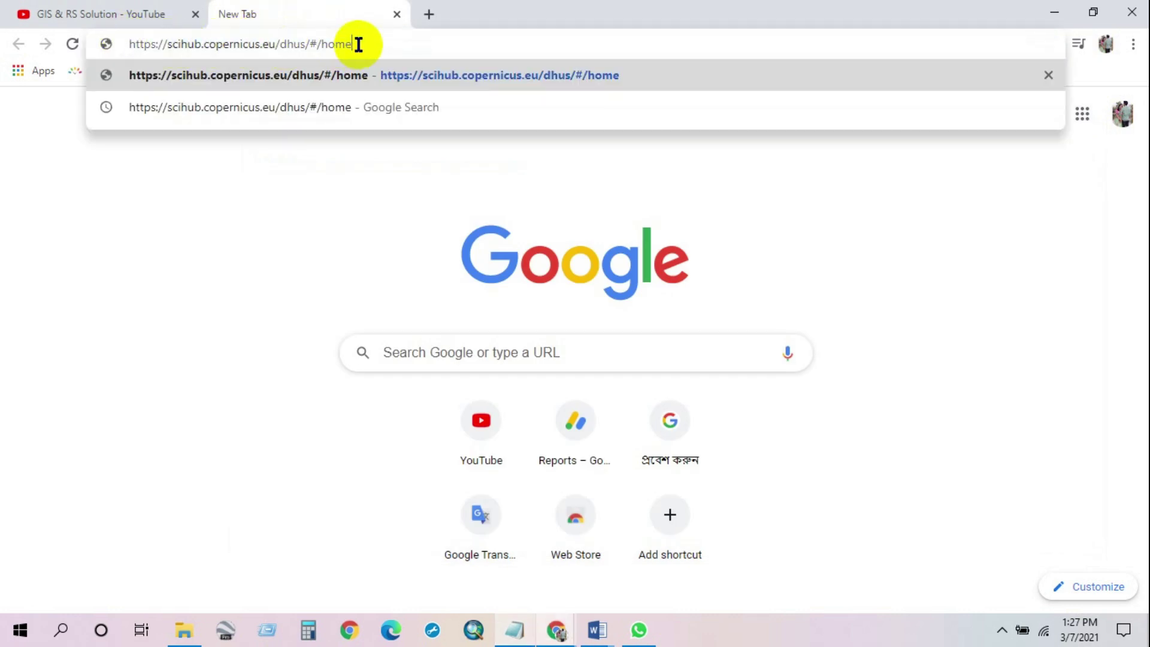
pyautogui.press('Return')
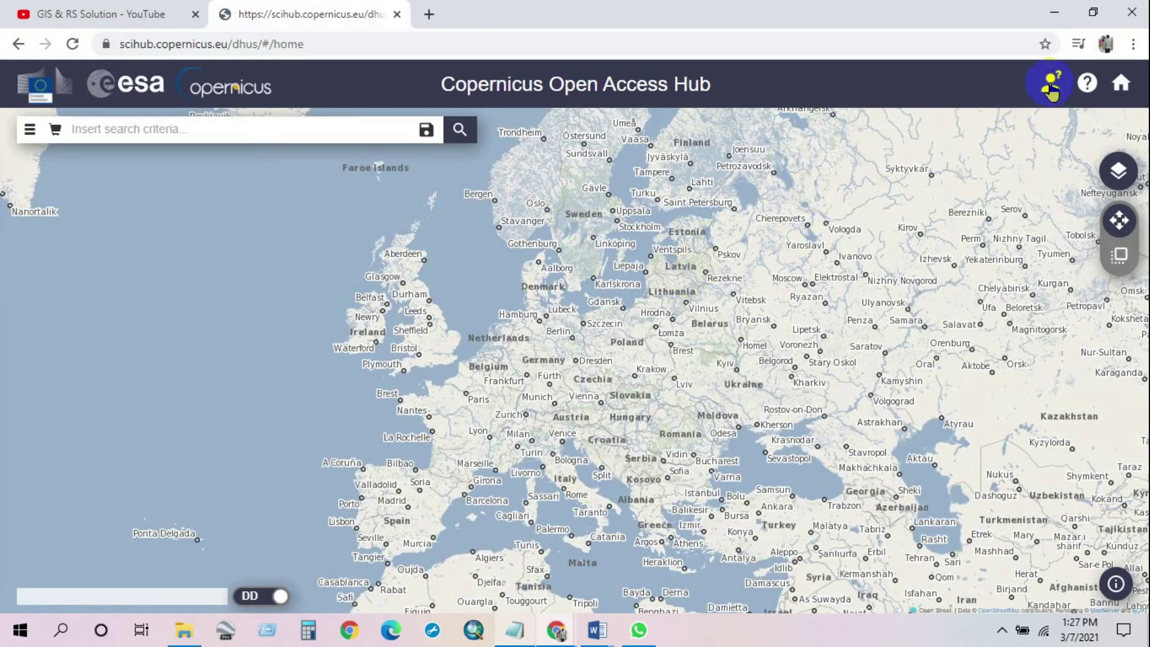
# Go to the Register new account form through the login panel's Sign up link.
pyautogui.click(1052, 91)
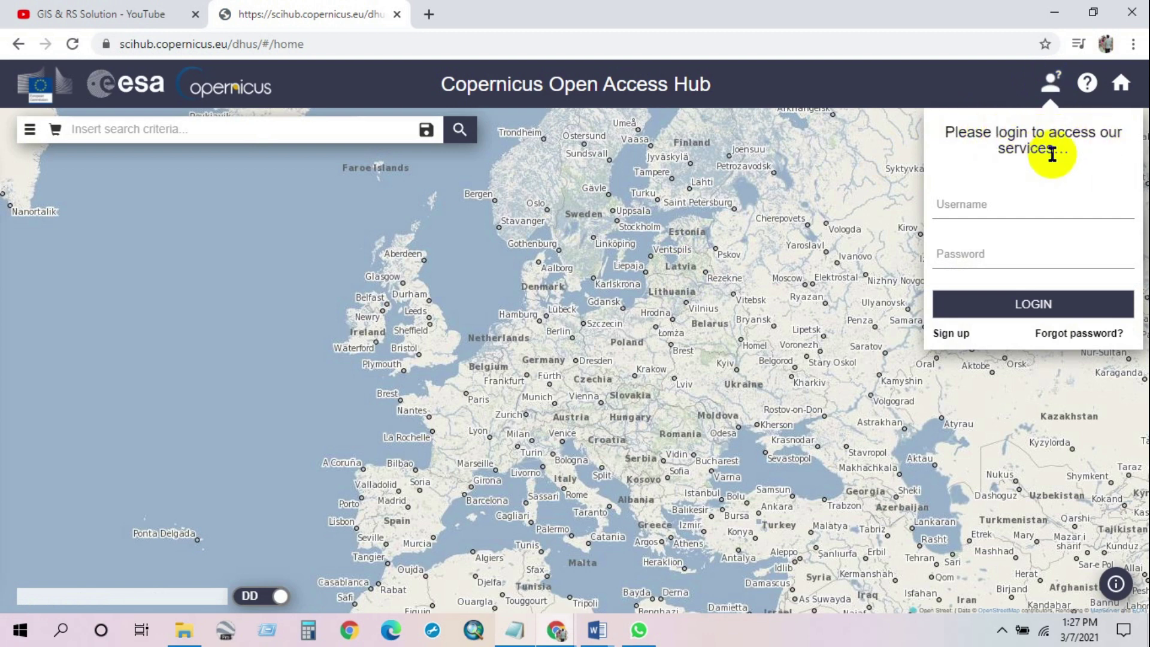
pyautogui.click(951, 335)
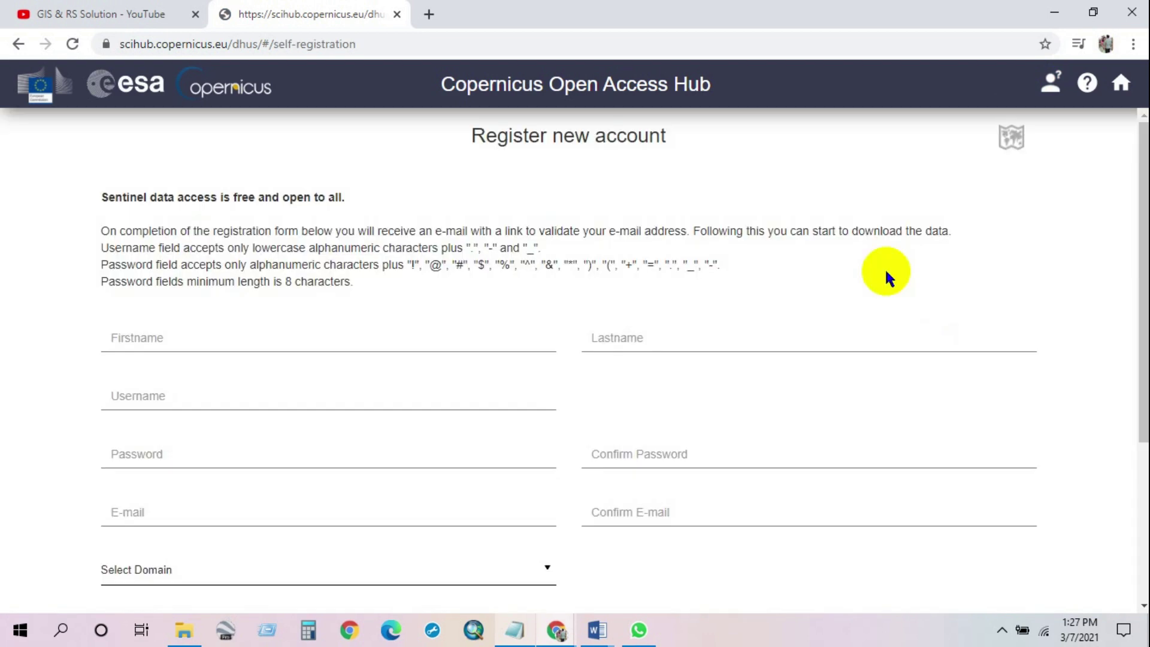
pyautogui.moveTo(467, 128); pyautogui.dragTo(681, 134)
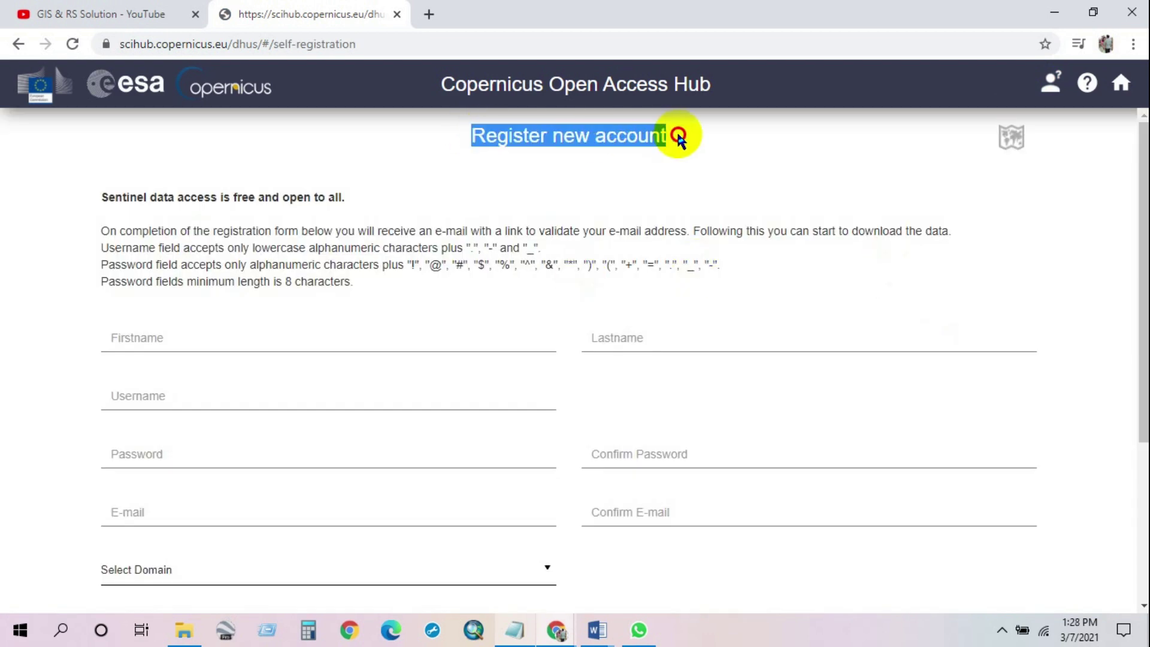
# Enter the first name, last name, username and password on the registration form.
pyautogui.click(681, 141)
pyautogui.click(152, 339)
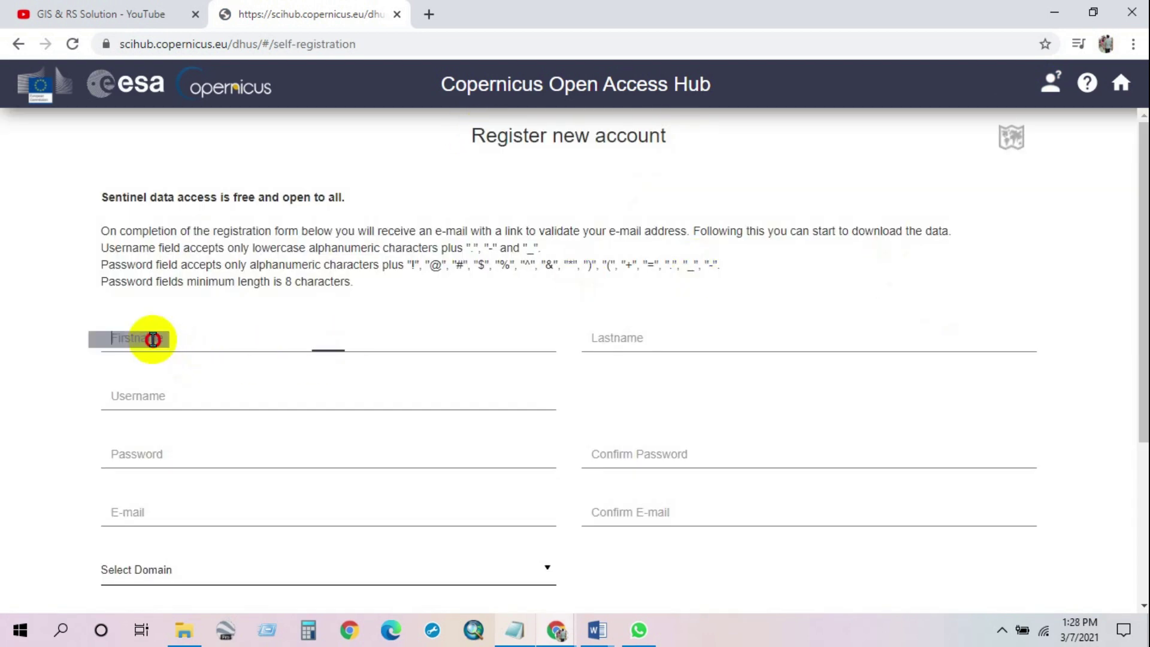
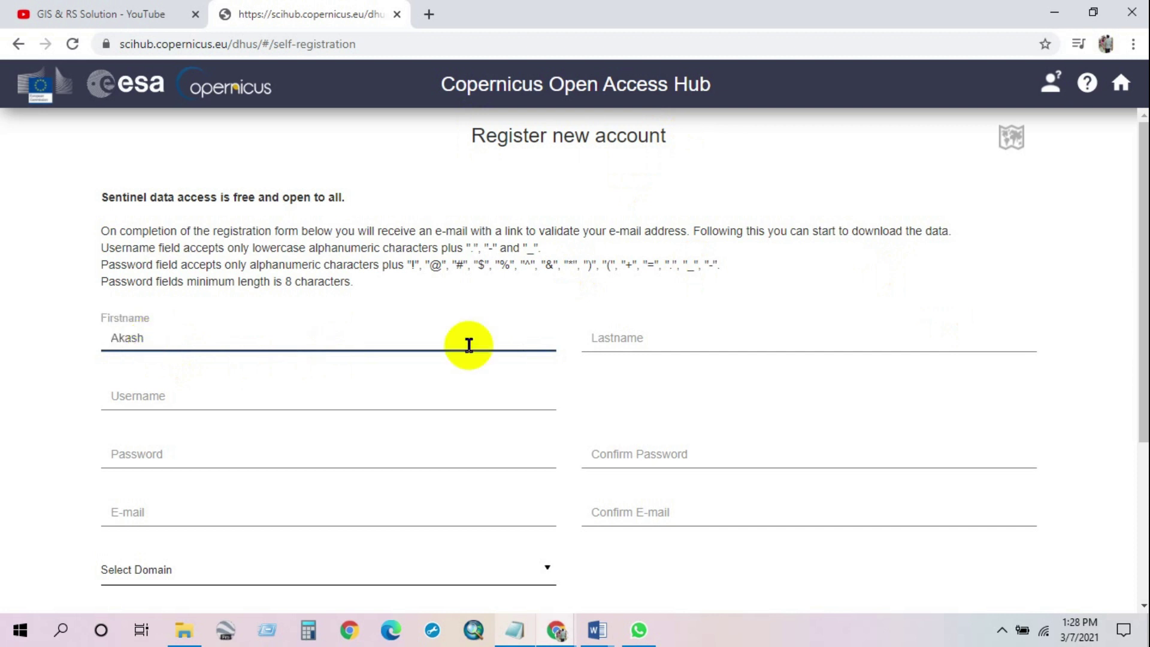
pyautogui.click(645, 341)
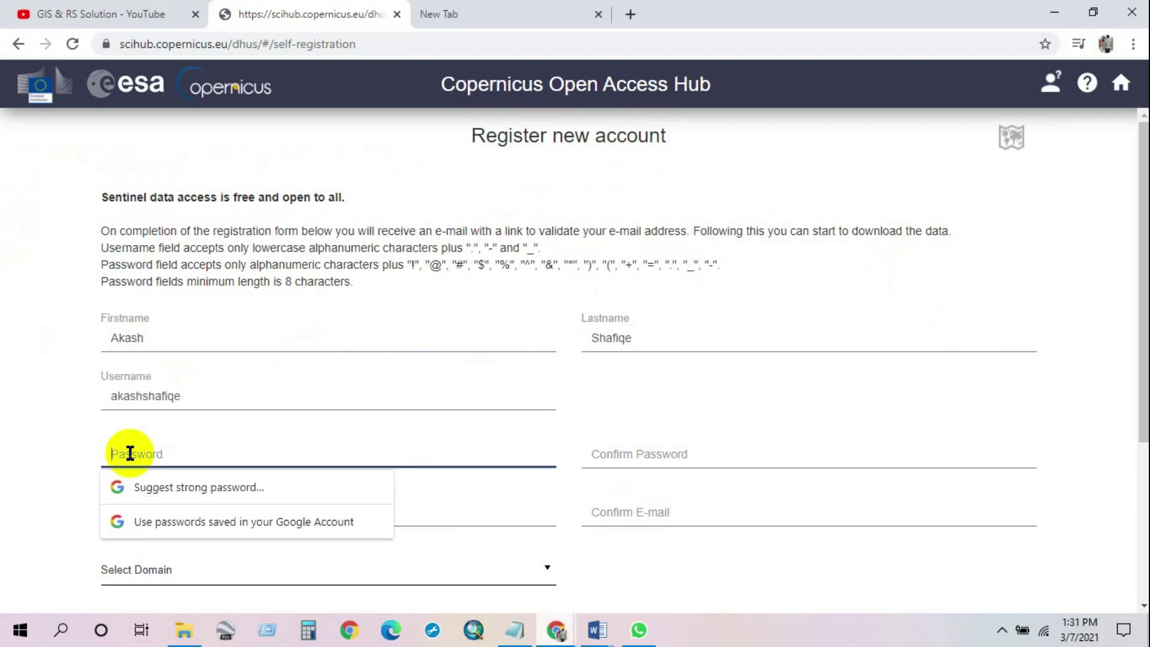
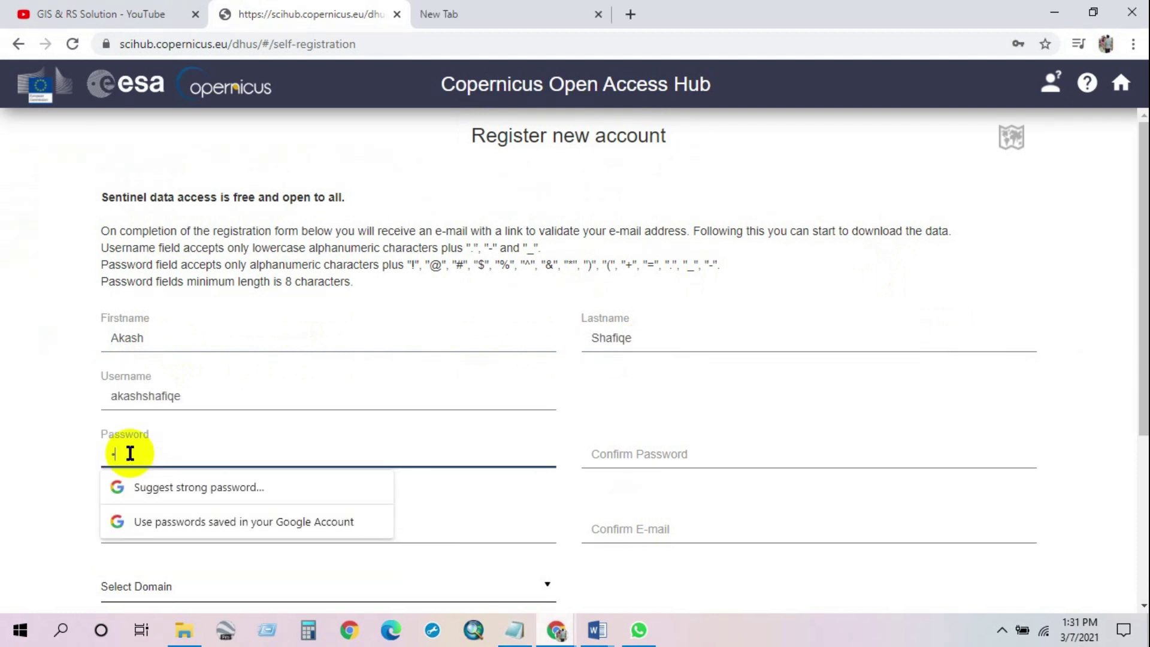
pyautogui.write('••••')
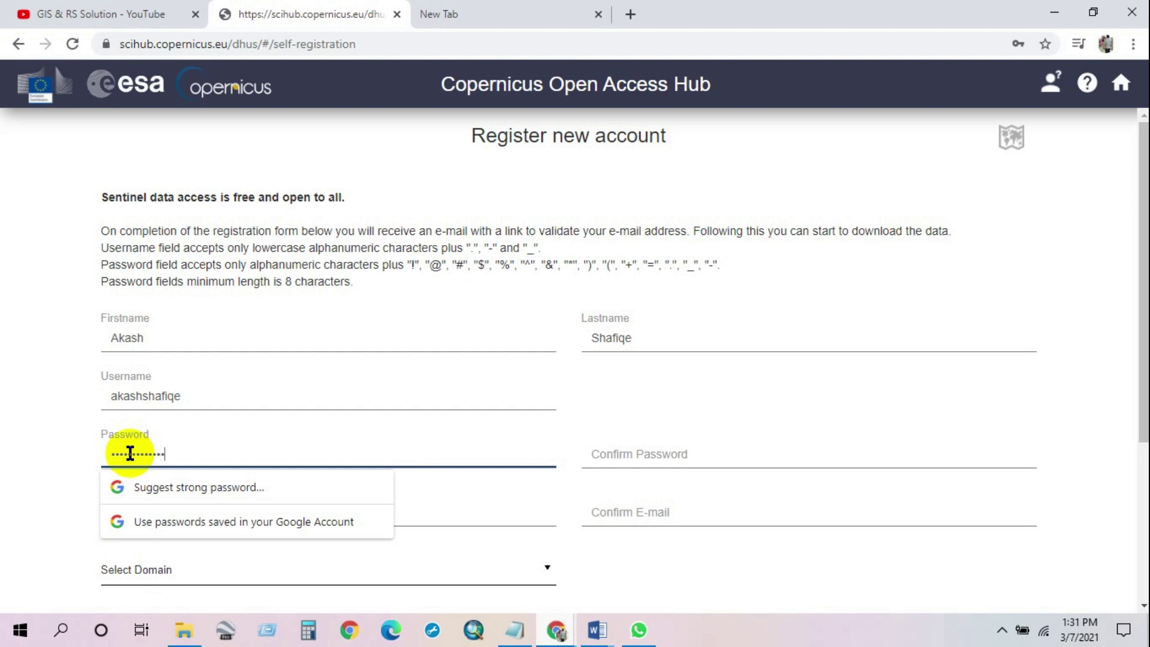
# Retype the password in Confirm Password, correcting a typo so both entries match.
pyautogui.click(90, 448)
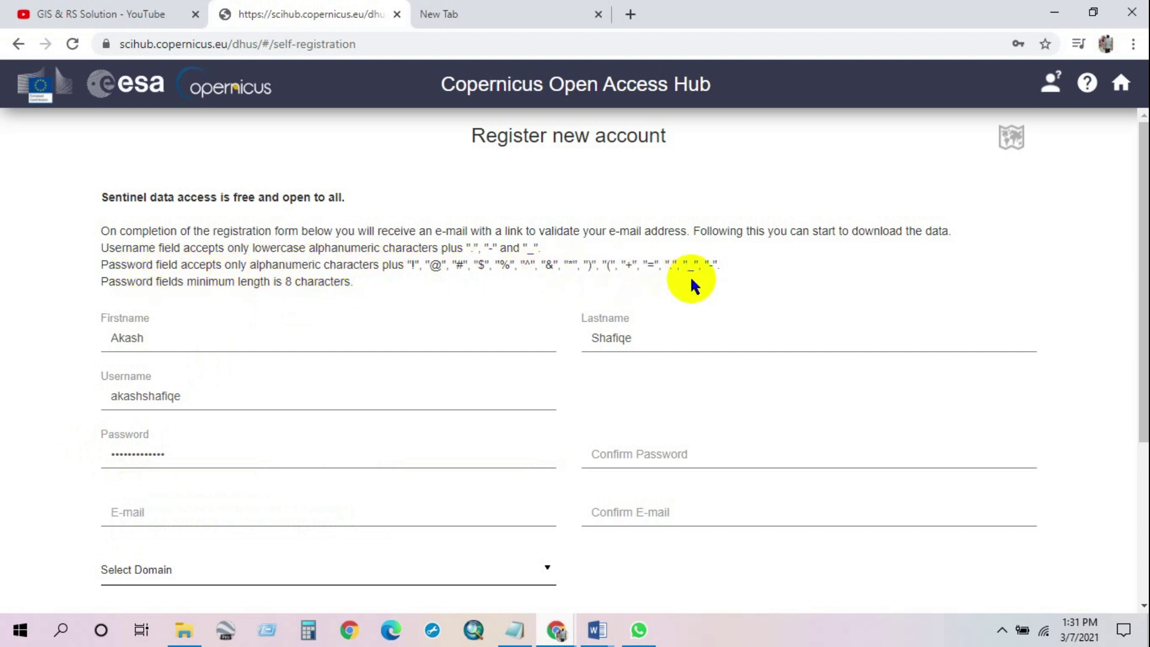
pyautogui.click(616, 457)
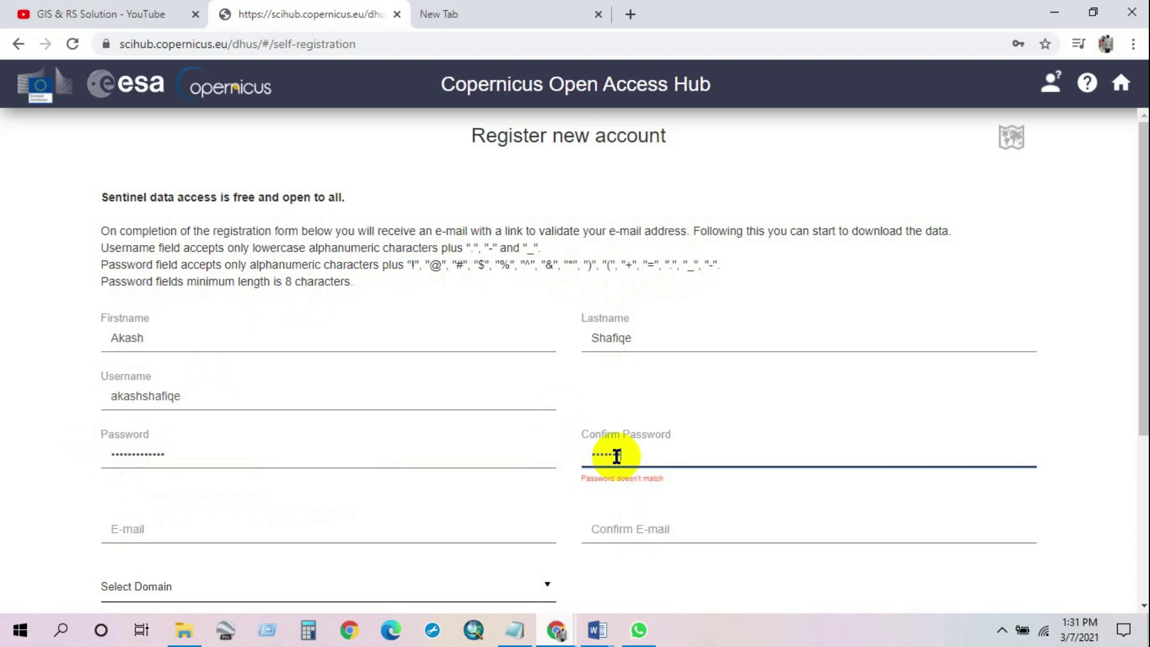
pyautogui.press('BackSpace')
pyautogui.press('BackSpace')
pyautogui.press('BackSpace')
pyautogui.press('BackSpace')
pyautogui.press('BackSpace')
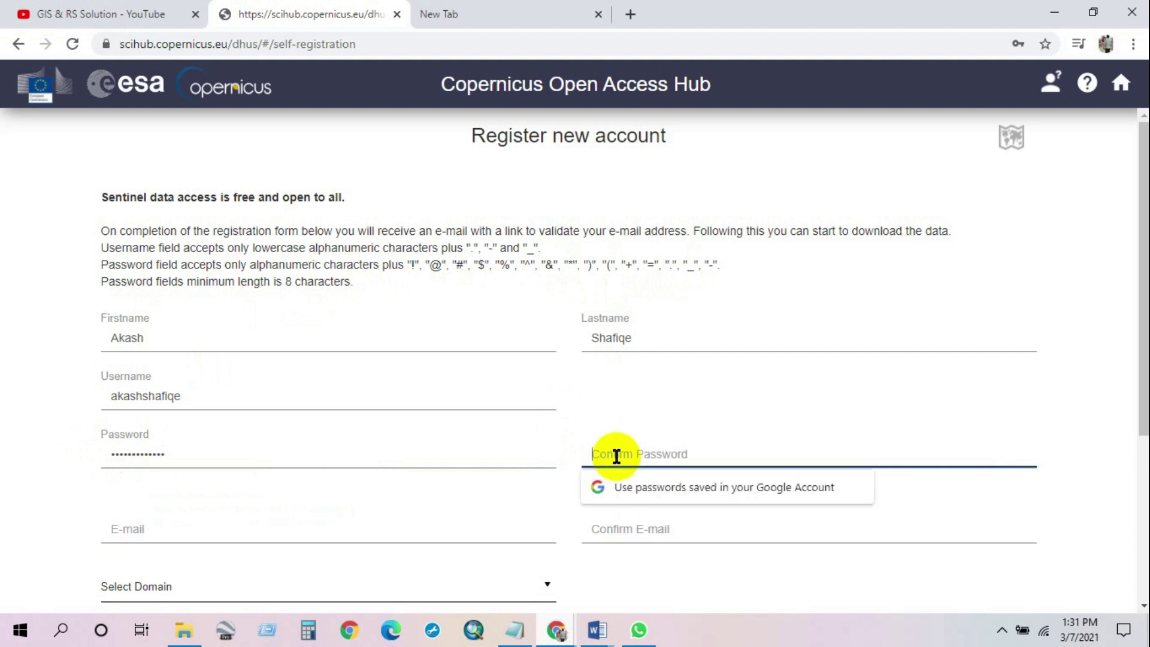
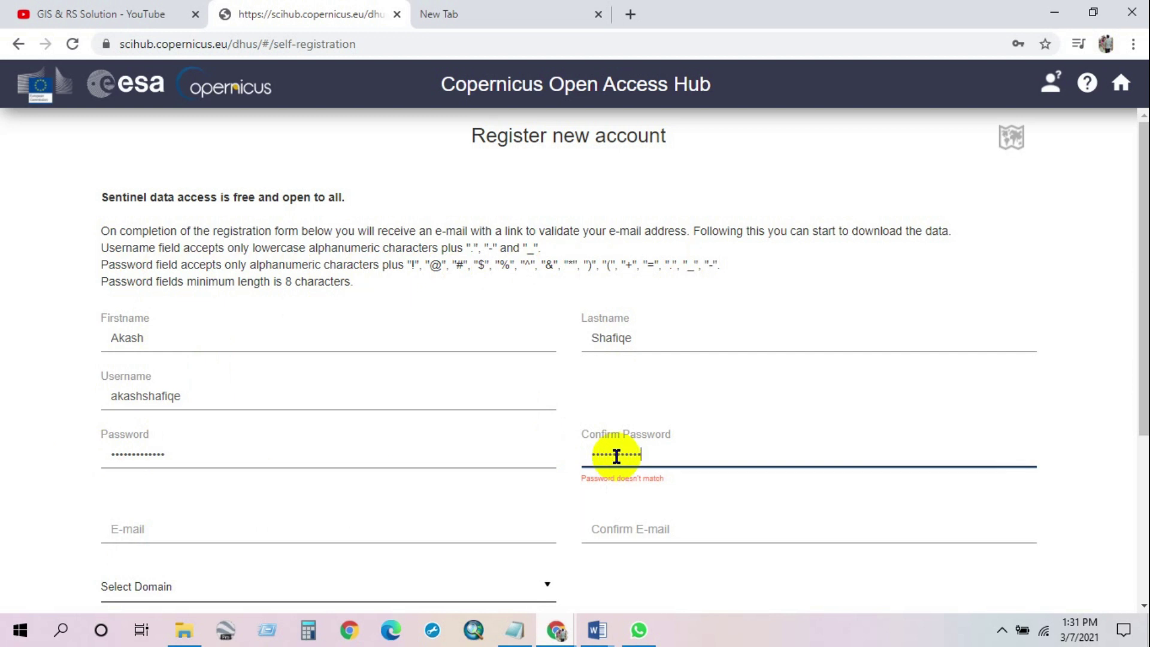
pyautogui.click(151, 513)
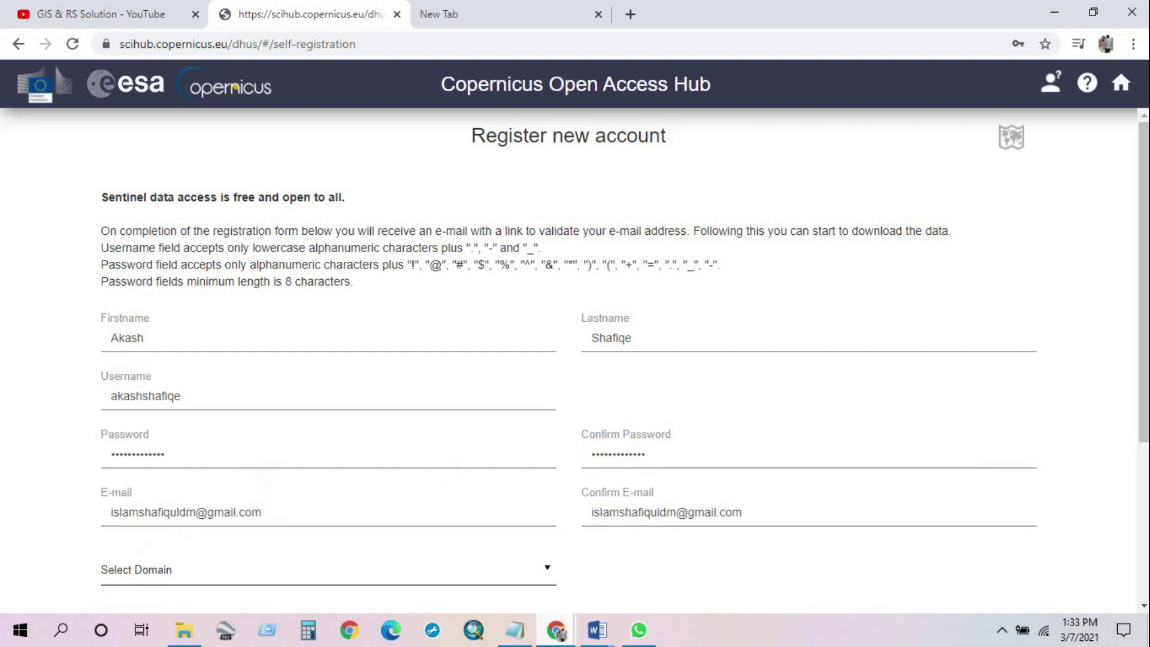
# Choose Land as the domain and Education as the usage.
pyautogui.scroll(-2, 62, 493)
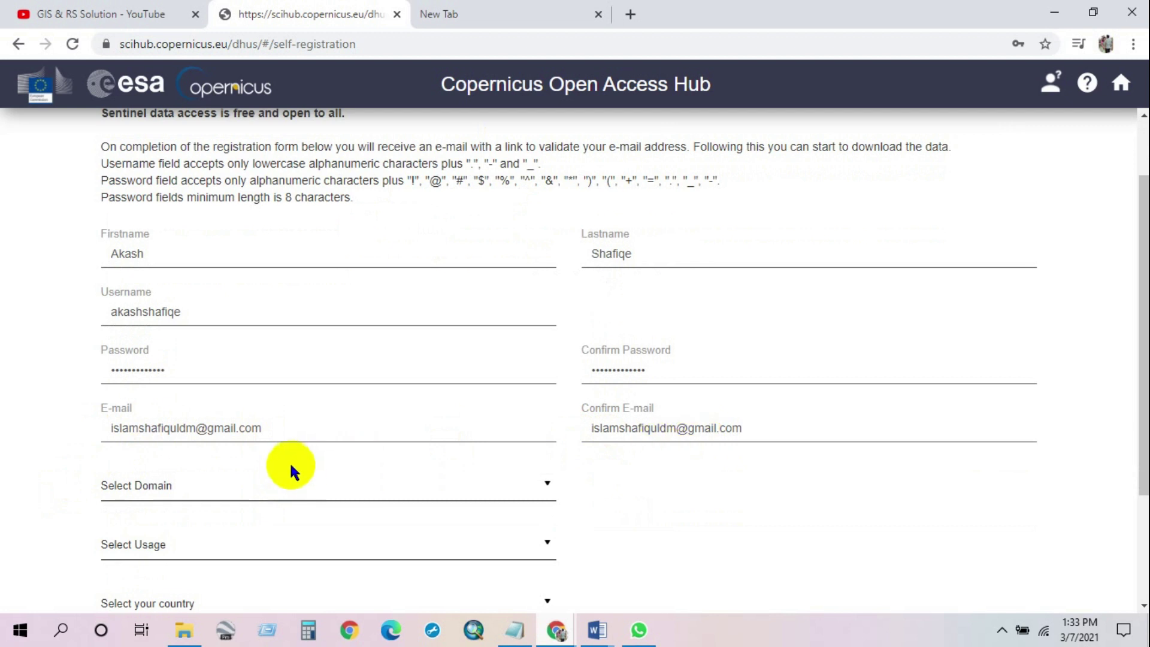
pyautogui.scroll(-2, 290, 461)
pyautogui.click(544, 414)
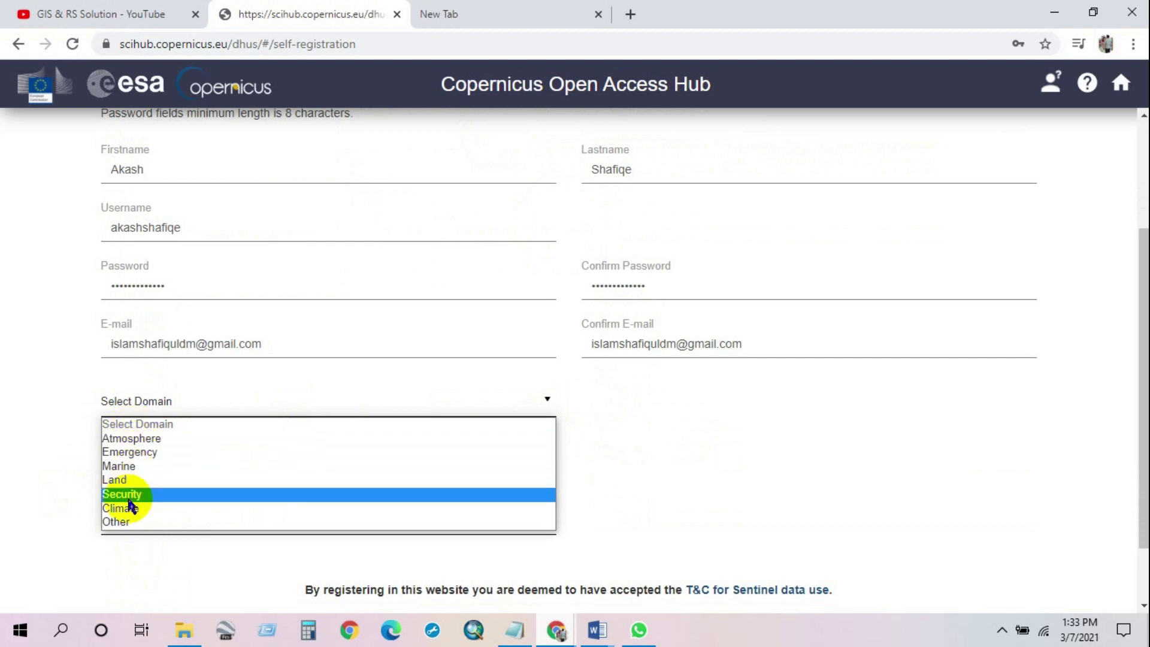
pyautogui.click(124, 480)
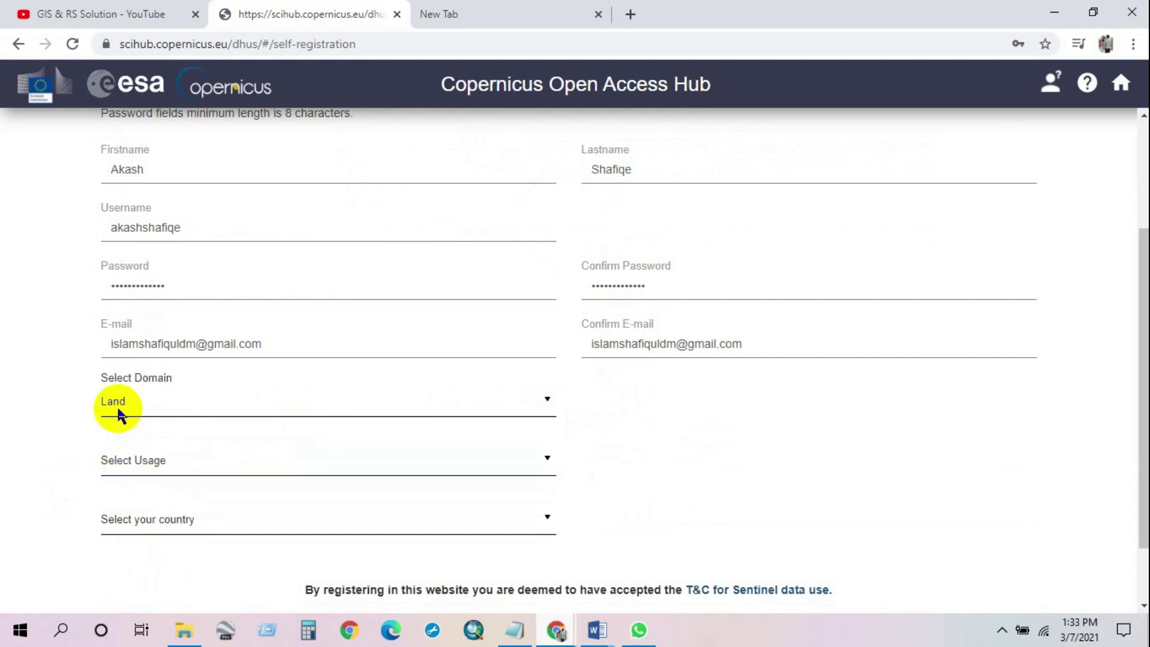
pyautogui.click(545, 459)
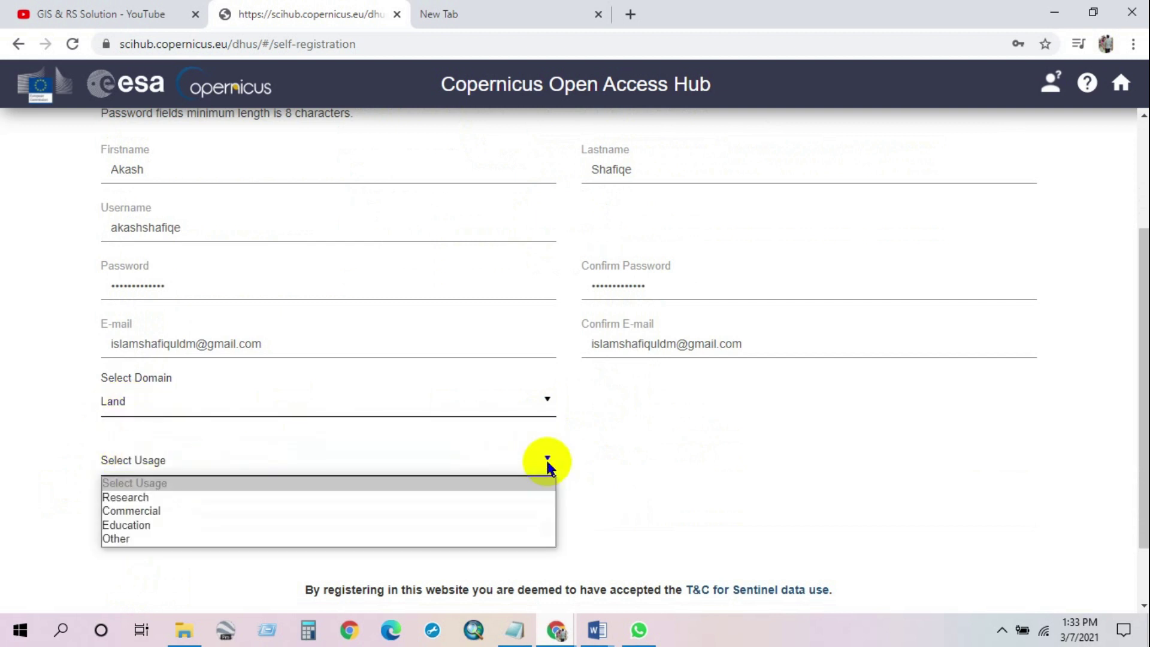
pyautogui.click(125, 525)
# Select Bangladesh as the country and review the completed form.
pyautogui.scroll(-2, 127, 464)
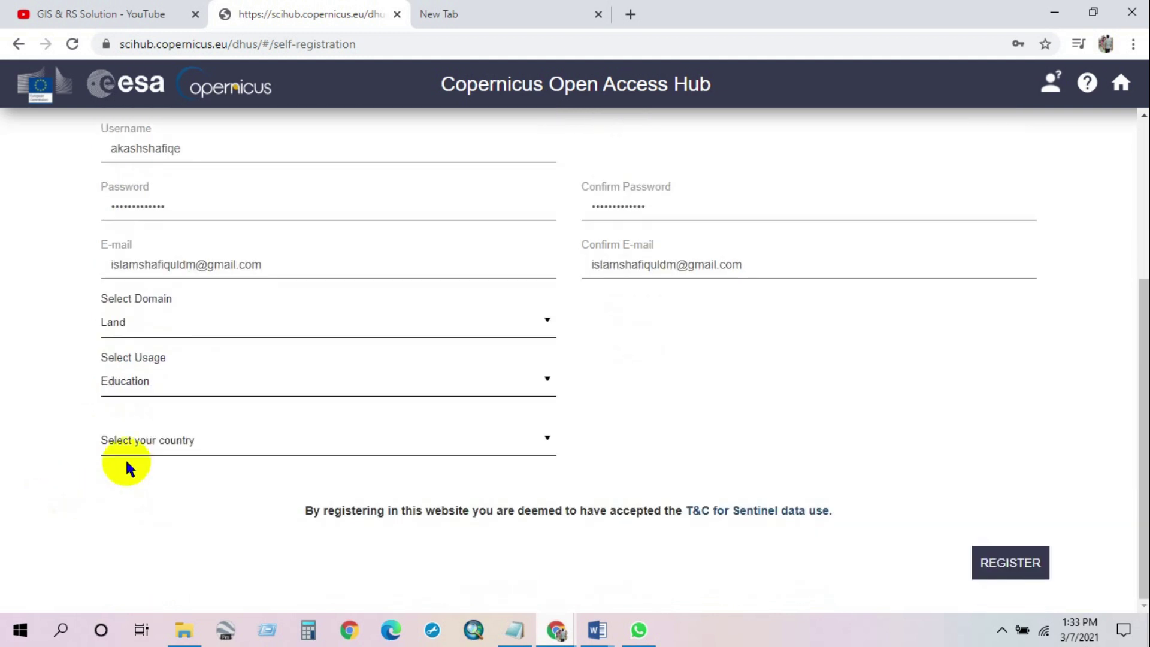
pyautogui.click(541, 444)
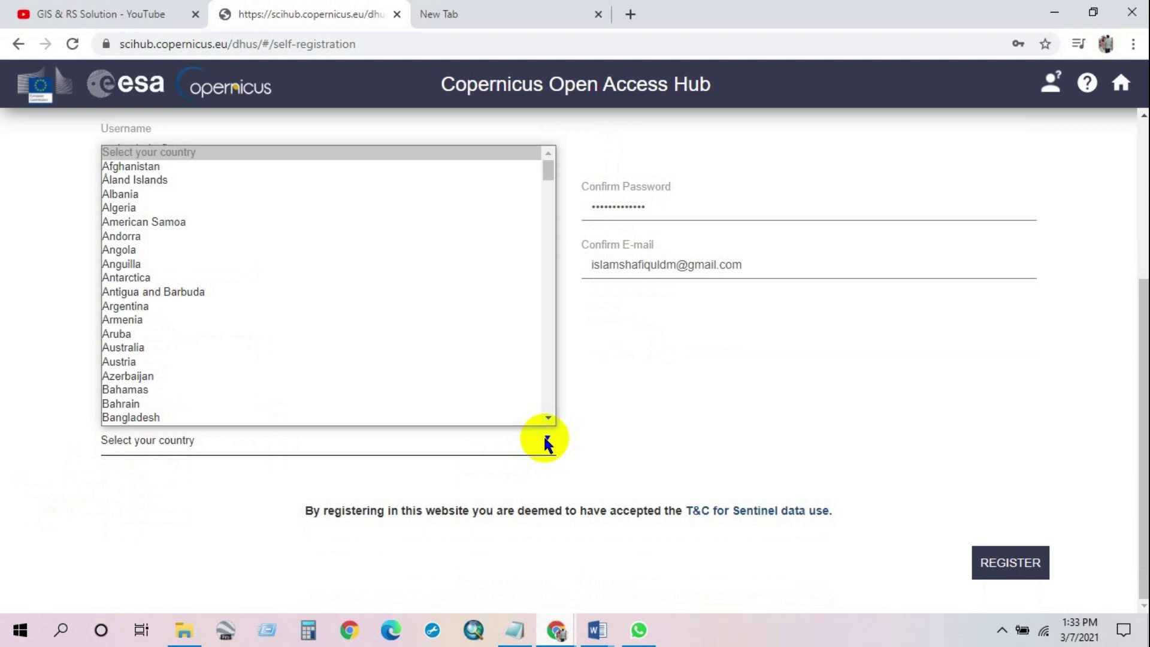
pyautogui.click(131, 404)
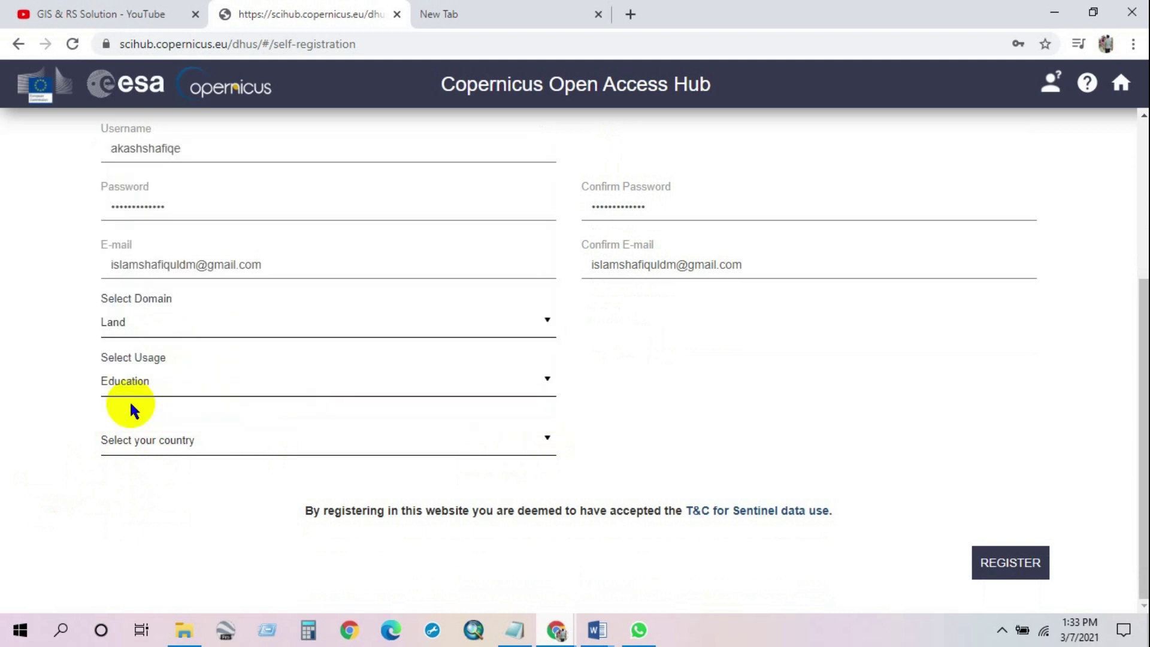
pyautogui.scroll(4, 27, 446)
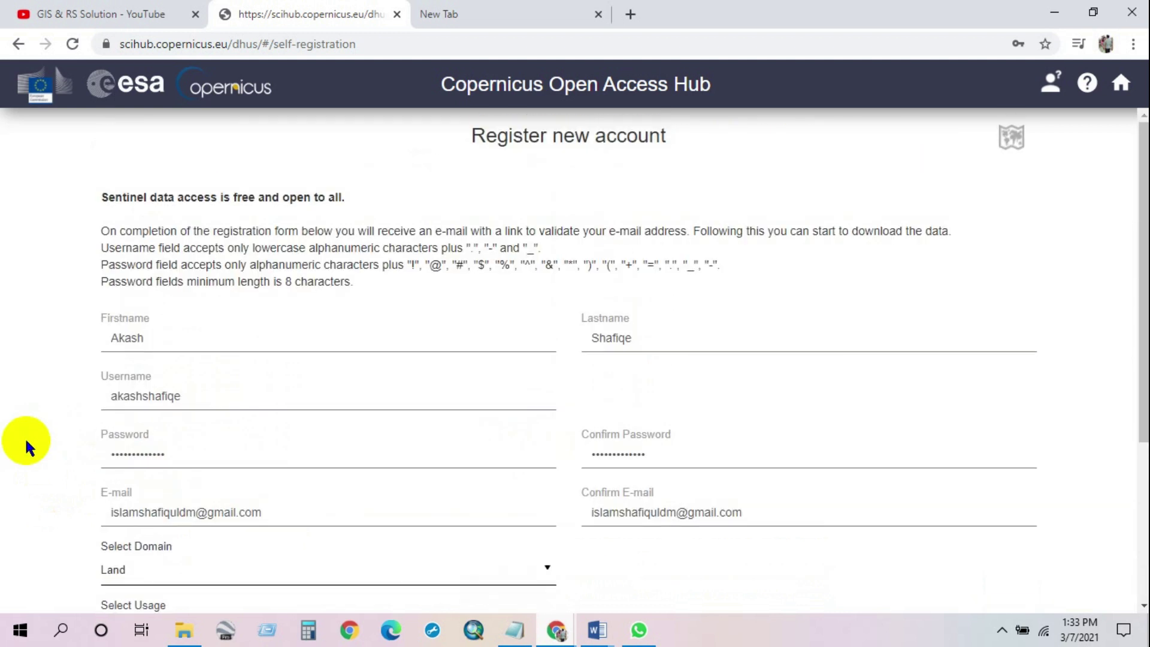
pyautogui.scroll(-2, 27, 442)
pyautogui.scroll(-3, 473, 470)
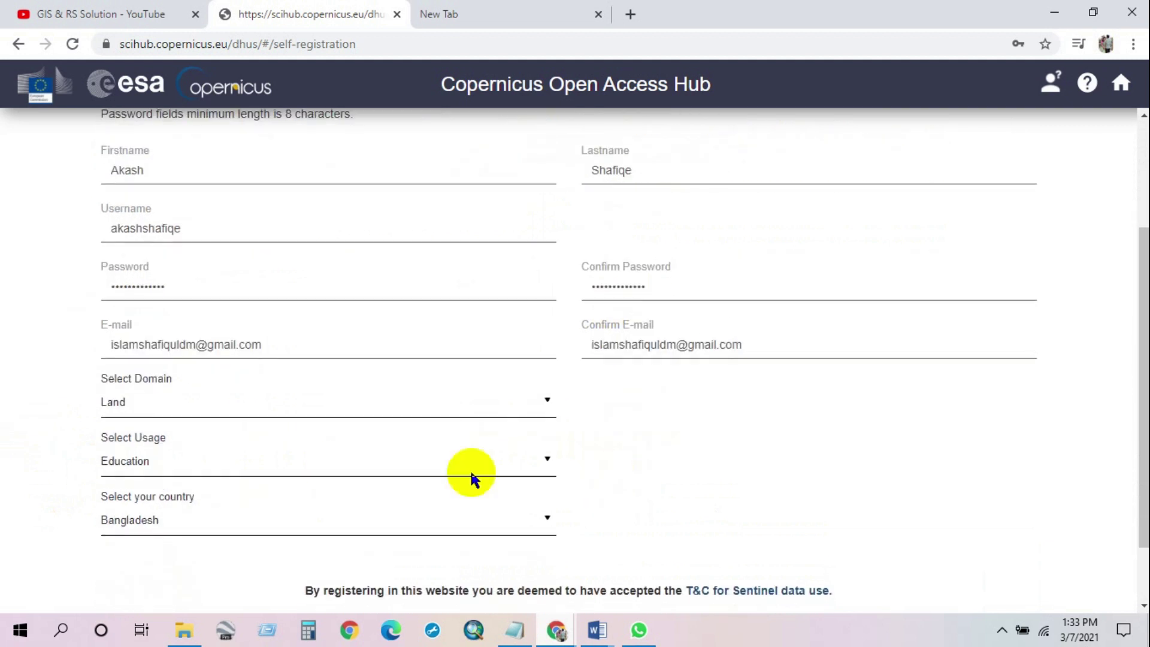
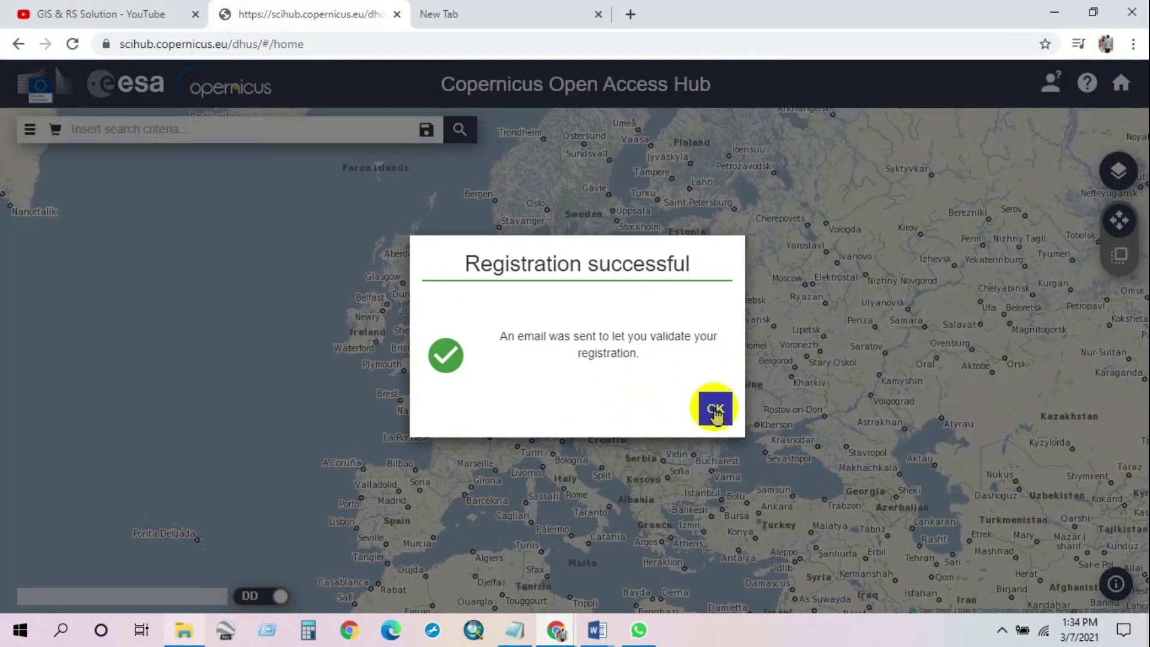
# Acknowledge the successful-registration message for the new hub account.
pyautogui.click(714, 405)
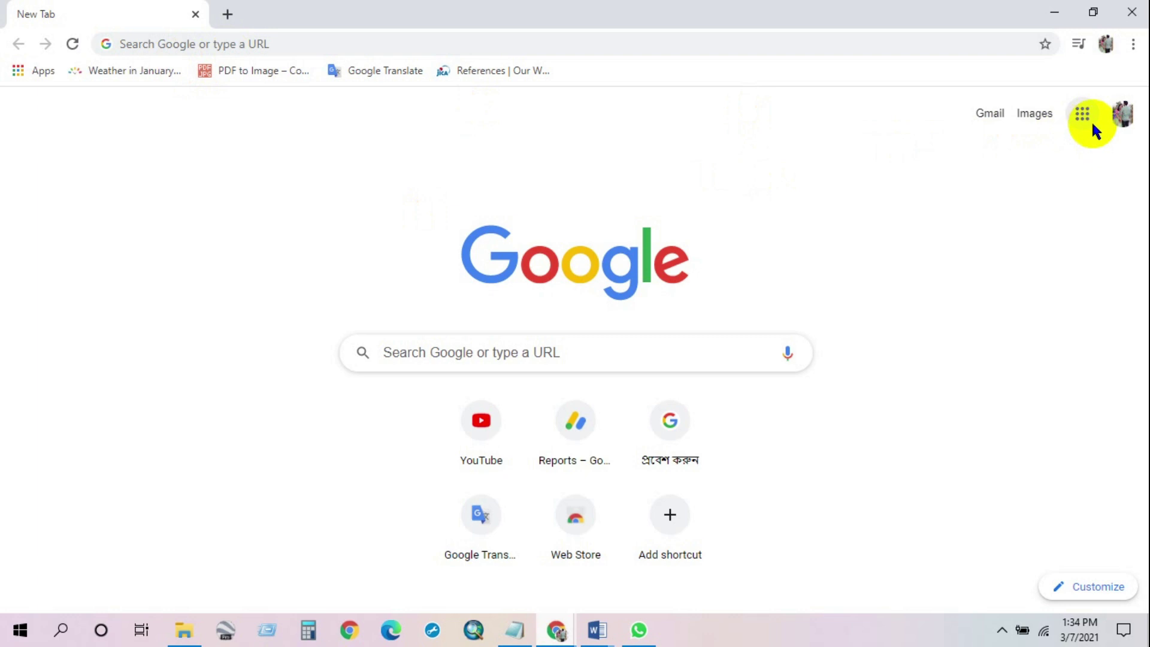
# Switch to the Google account that received the SciHub email and open that email from Updates.
pyautogui.click(1122, 114)
pyautogui.click(947, 412)
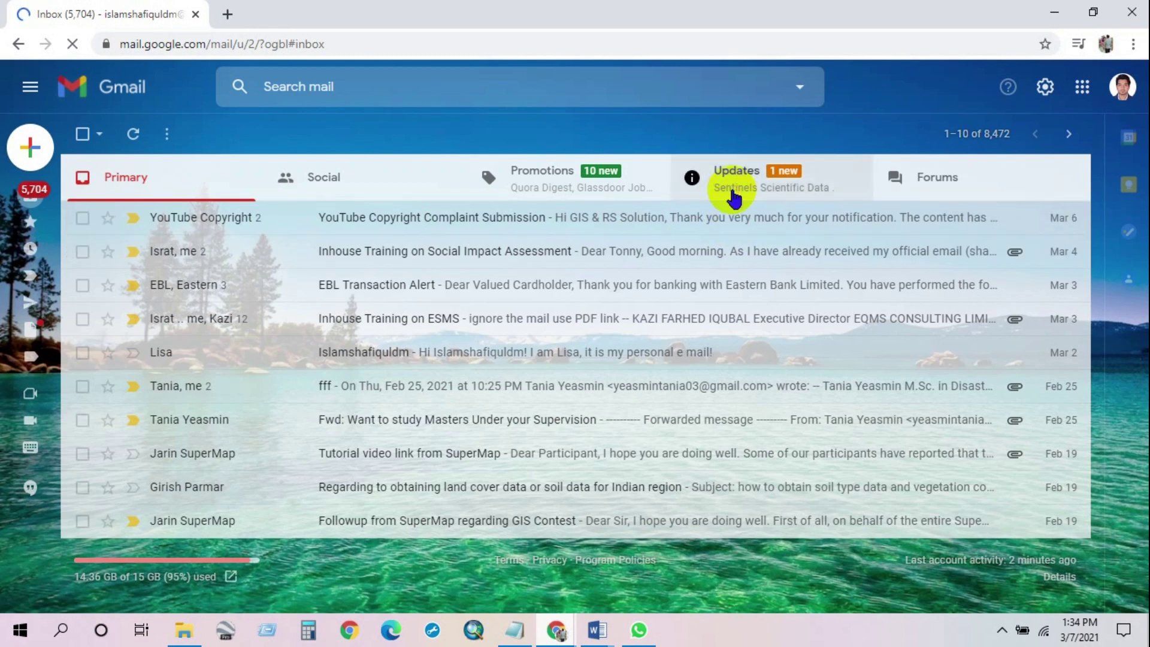
pyautogui.click(734, 197)
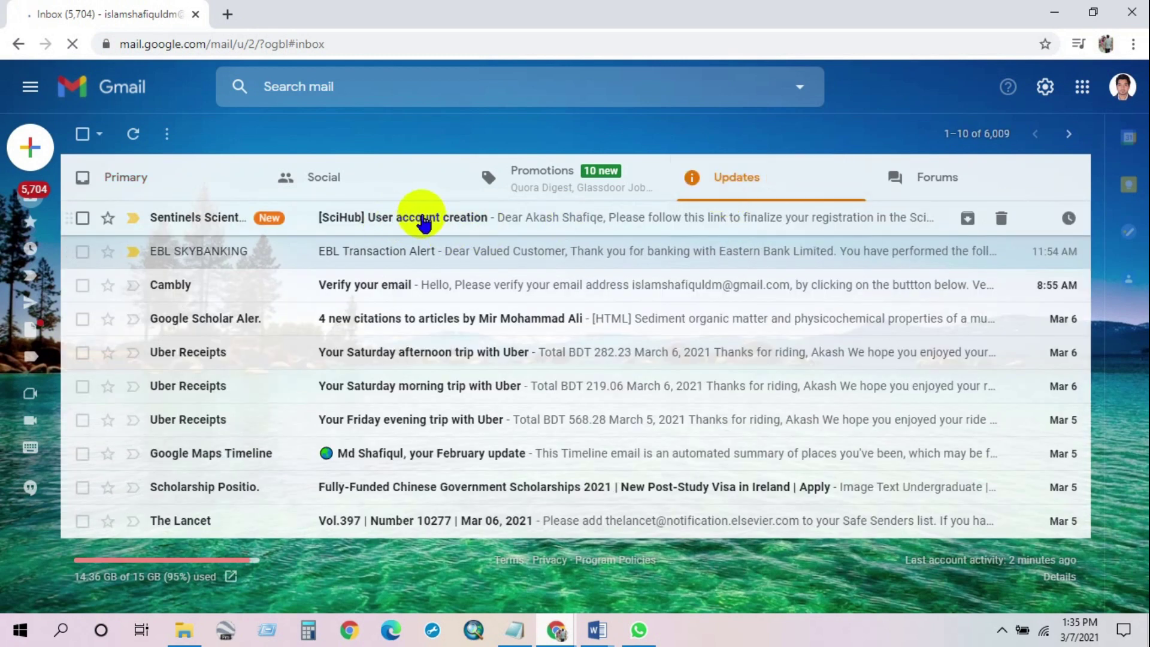
pyautogui.click(450, 225)
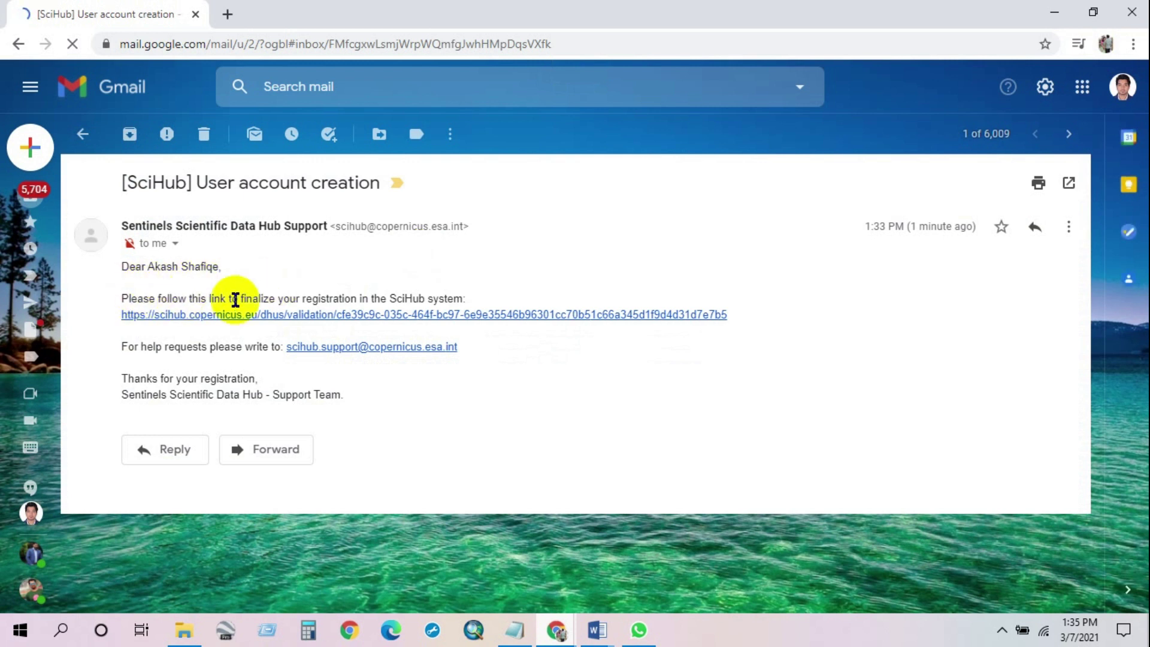
# Validate the account through the email's link, dismiss the alert, and reload the hub map.
pyautogui.click(363, 315)
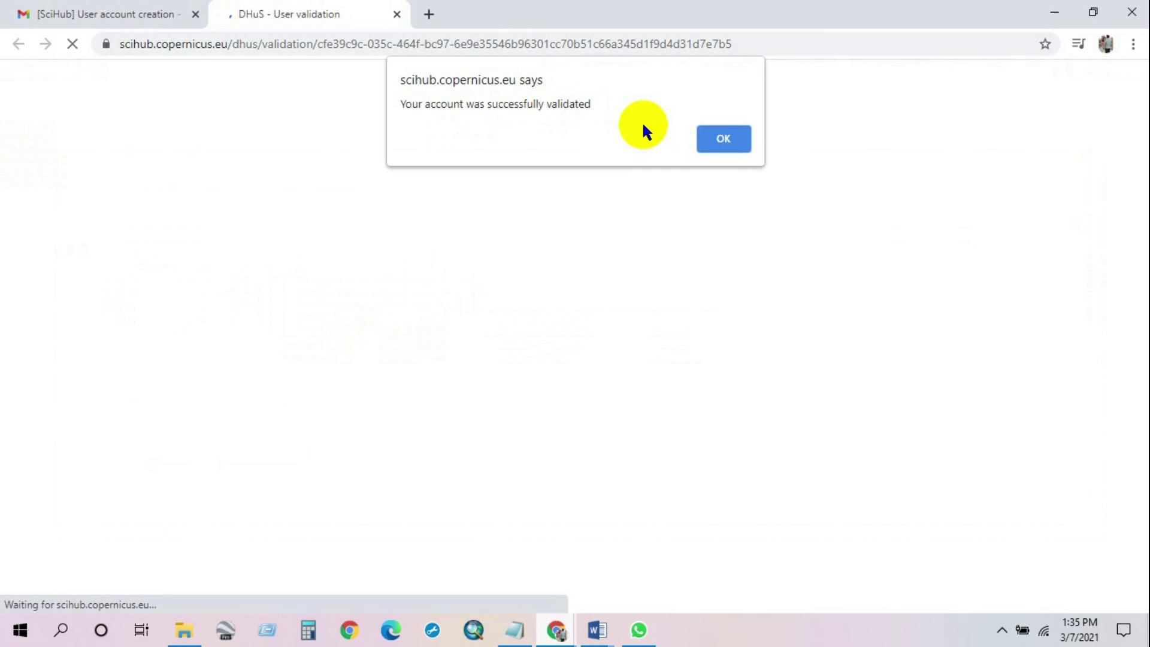
pyautogui.click(710, 138)
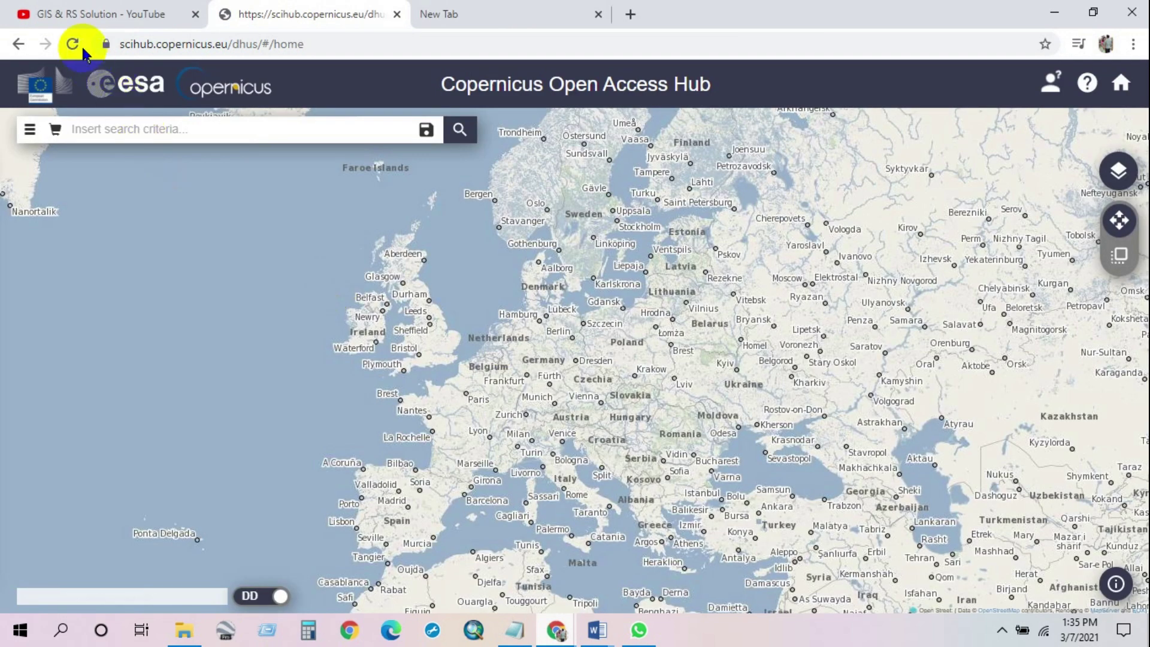
pyautogui.click(71, 44)
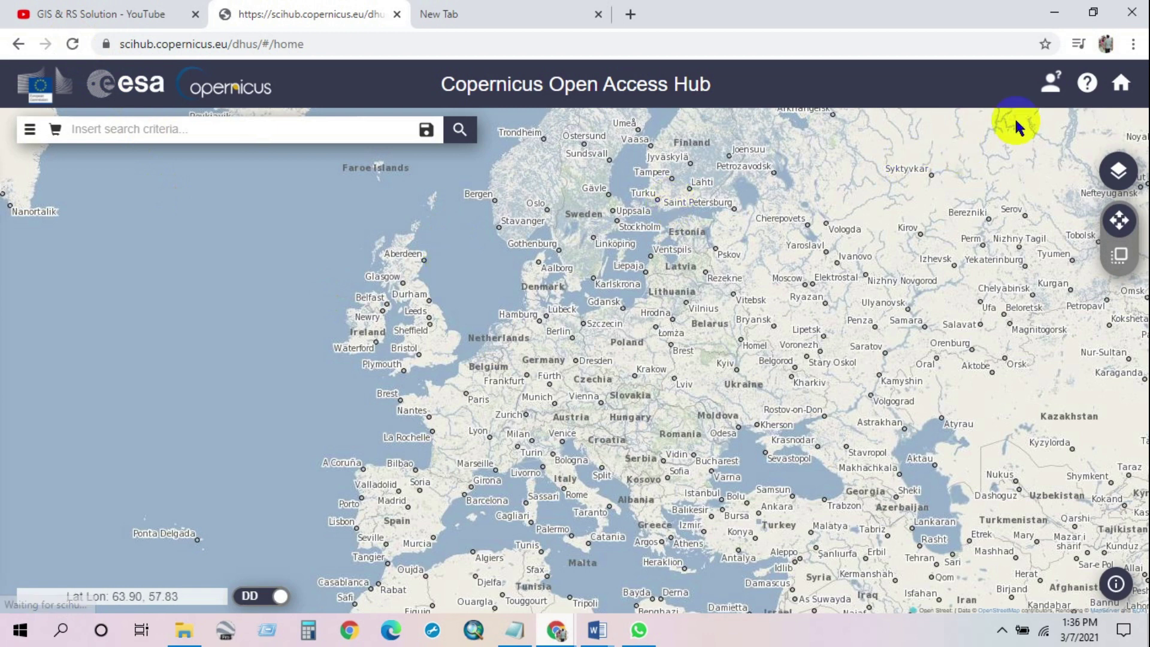
# Log in to the hub with the new account's username and password.
pyautogui.click(1050, 82)
pyautogui.click(964, 204)
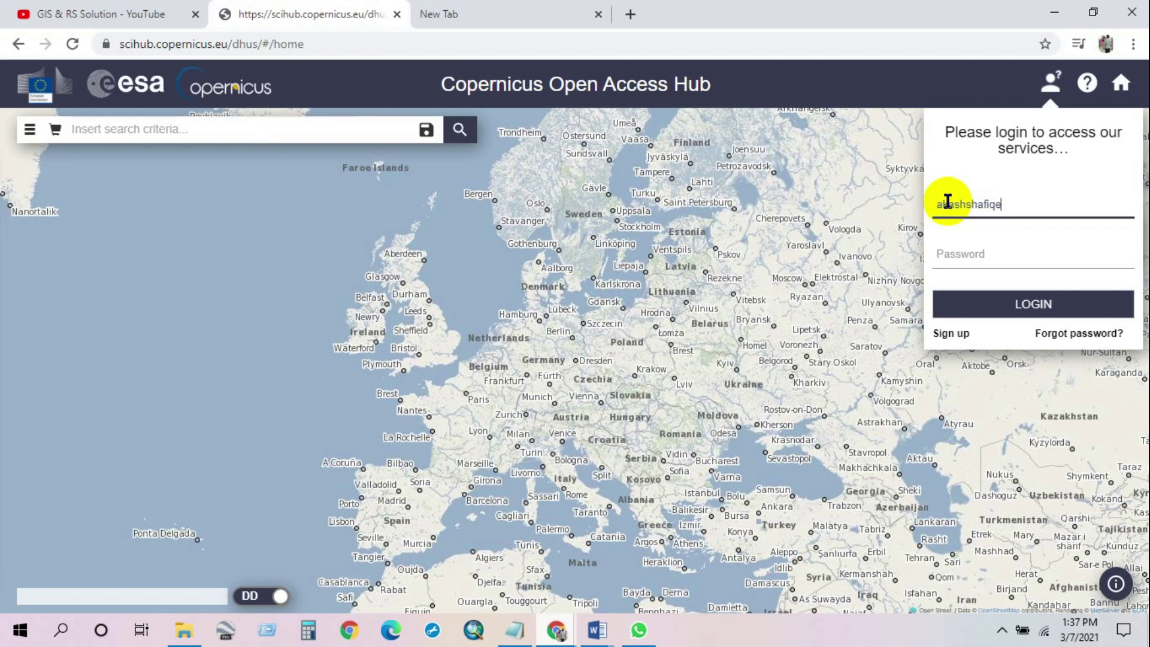
pyautogui.click(969, 251)
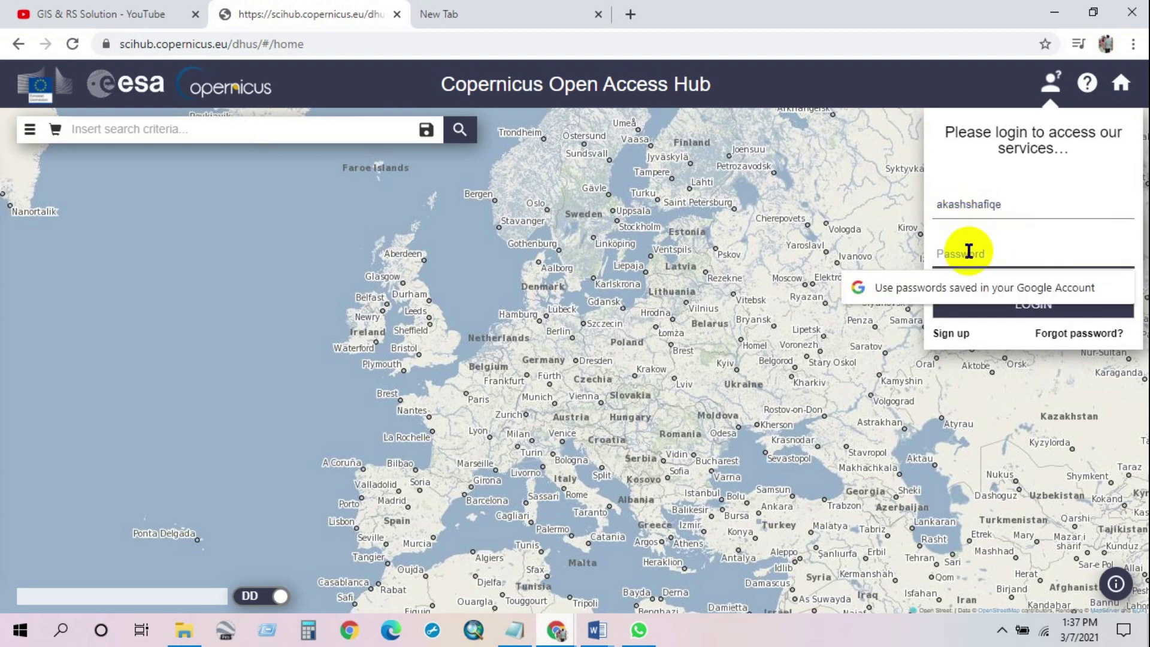
pyautogui.write('•')
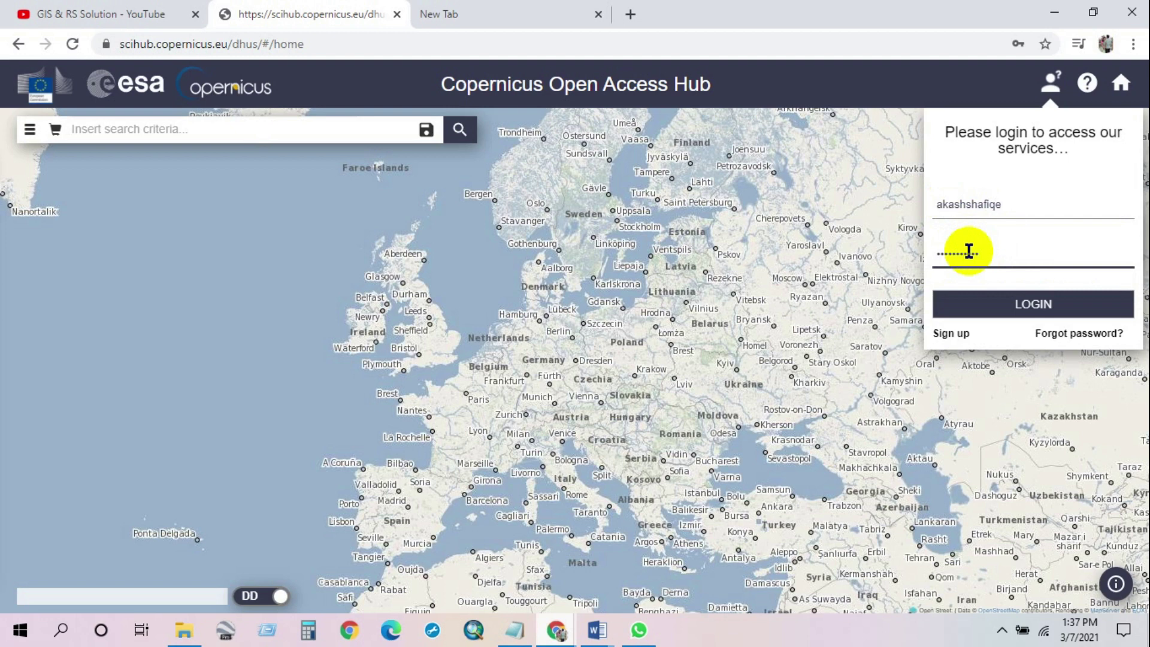
pyautogui.click(1014, 303)
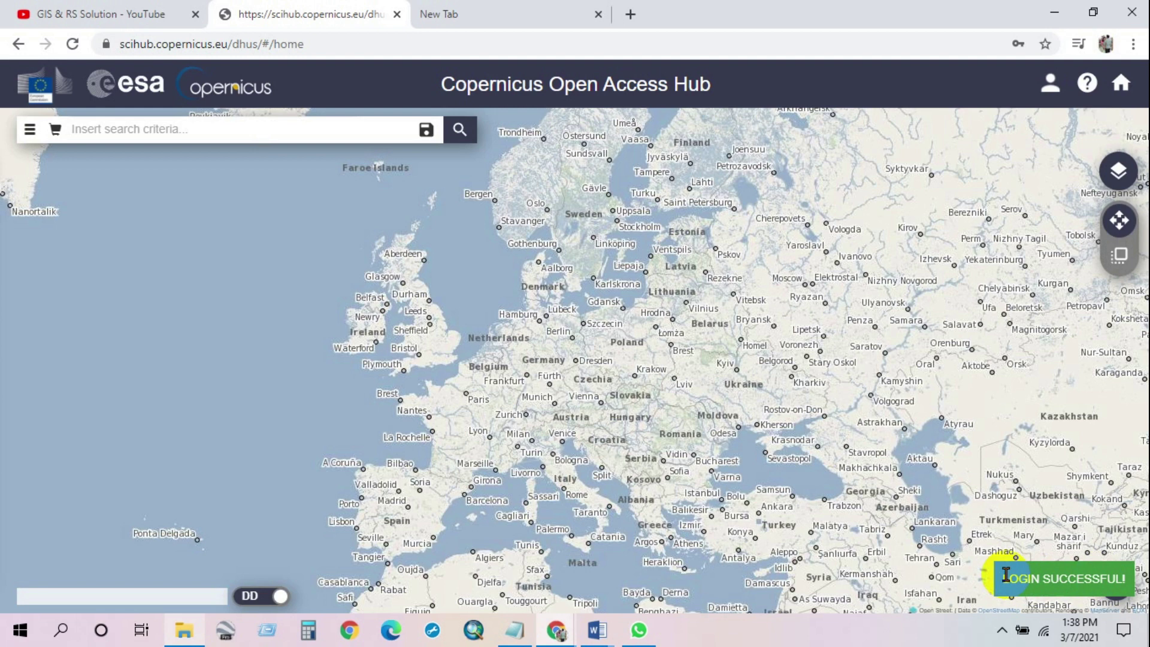
pyautogui.click(1118, 174)
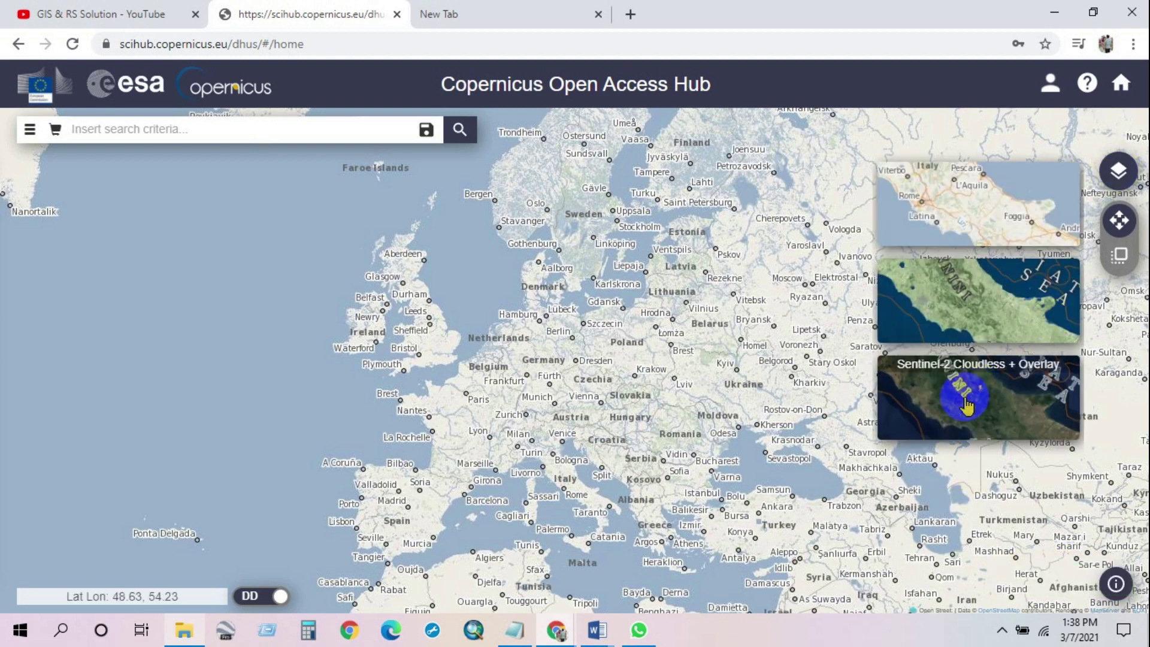
# Switch the map's basemap to Sentinel-2 Cloudless.
pyautogui.click(1024, 373)
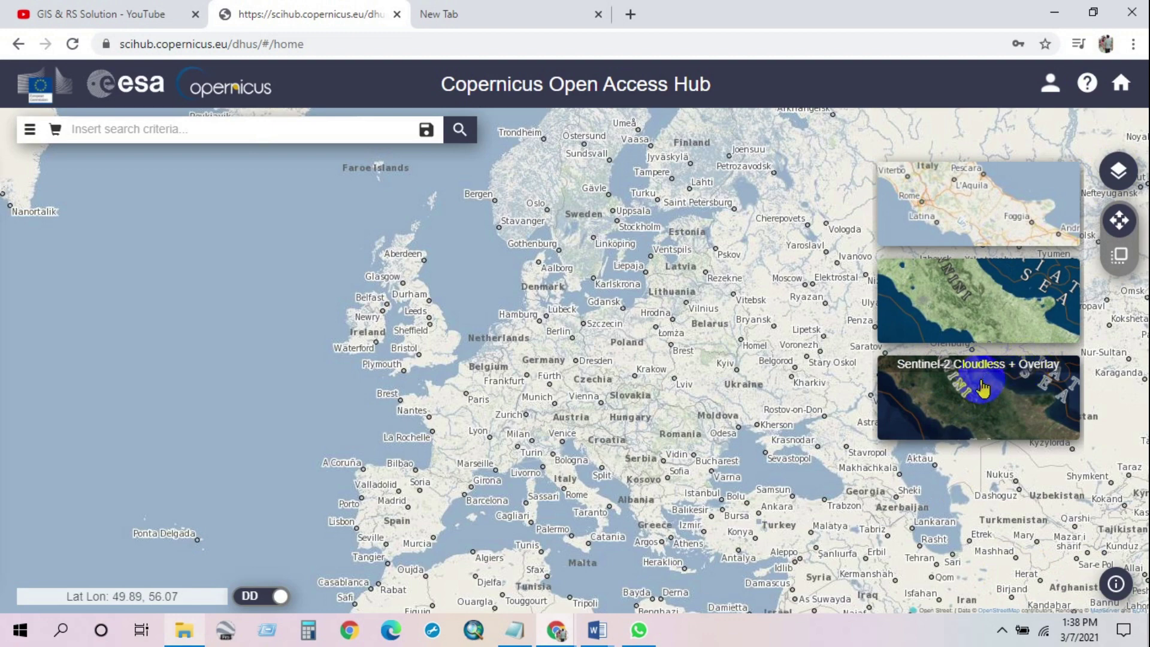
pyautogui.click(725, 353)
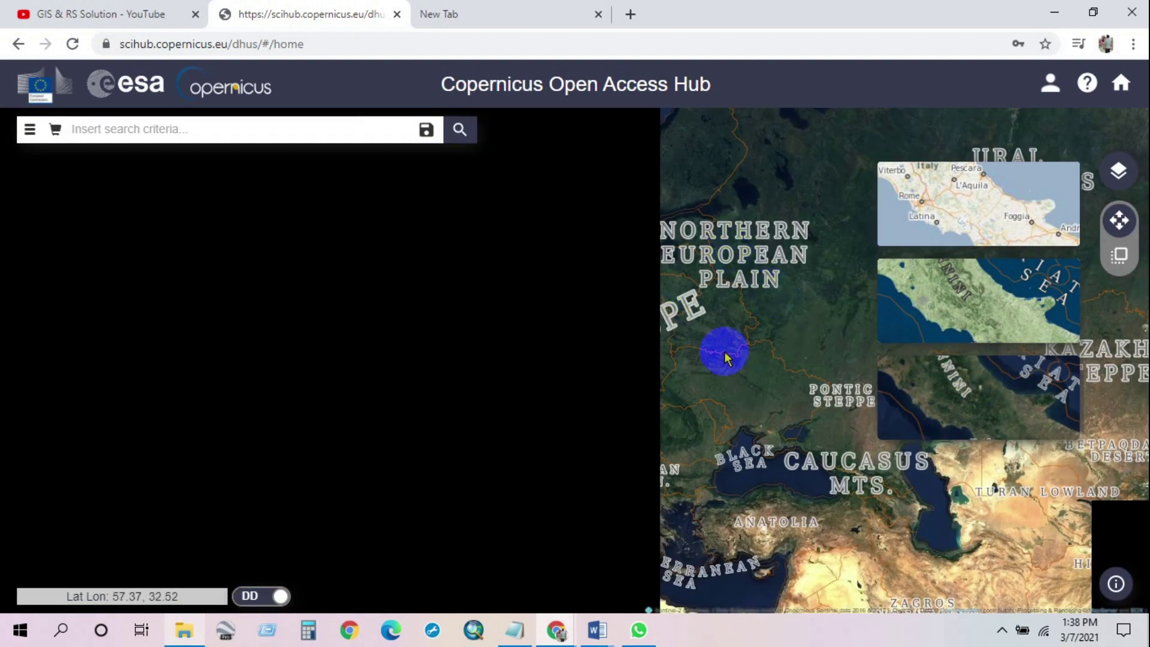
pyautogui.scroll(-3, 726, 358)
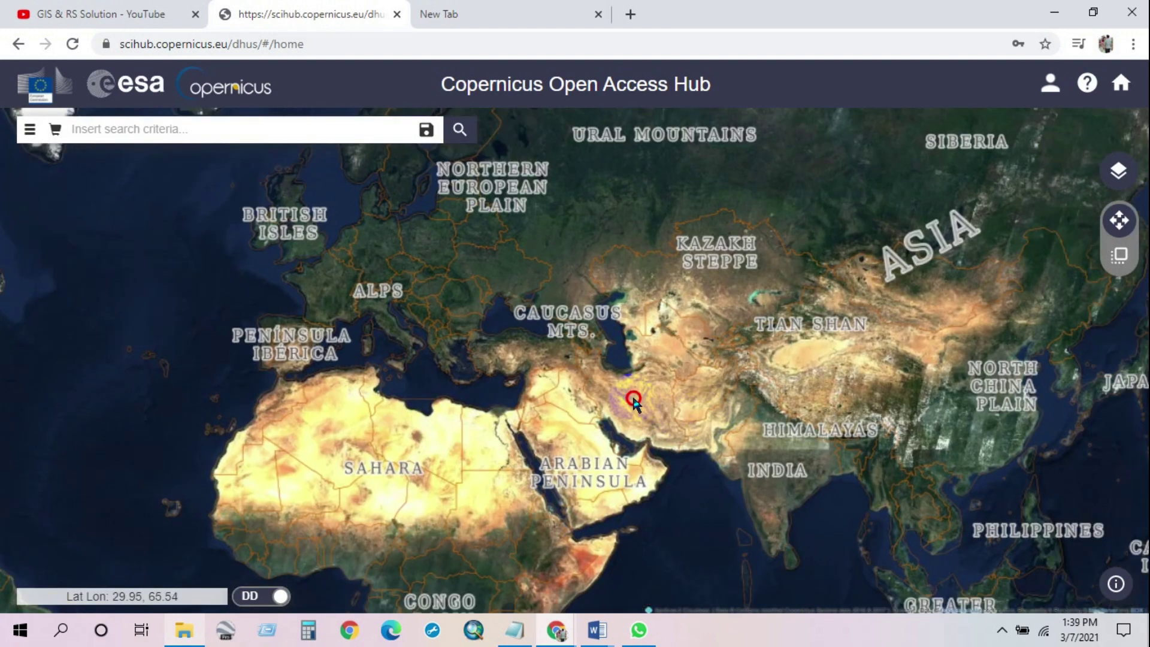
# Zoom and pan to the river beside the Dhaka-Aricha Highway and start the area-select tool.
pyautogui.doubleClick(771, 461)
pyautogui.scroll(3, 788, 437)
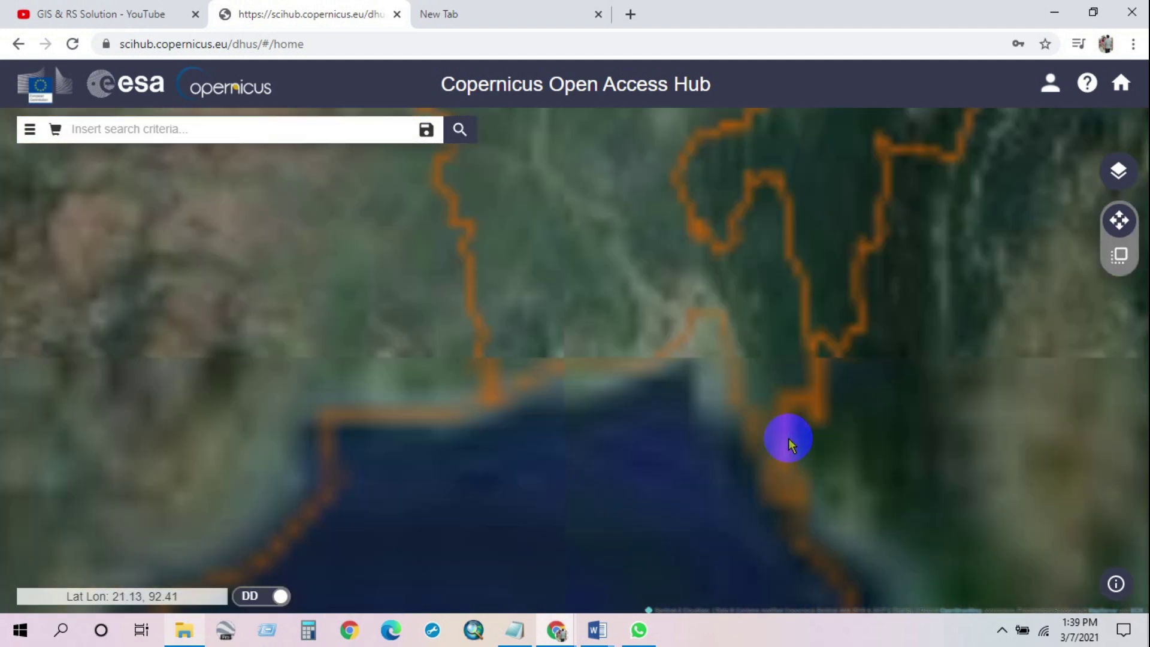
pyautogui.moveTo(634, 330); pyautogui.dragTo(652, 405)
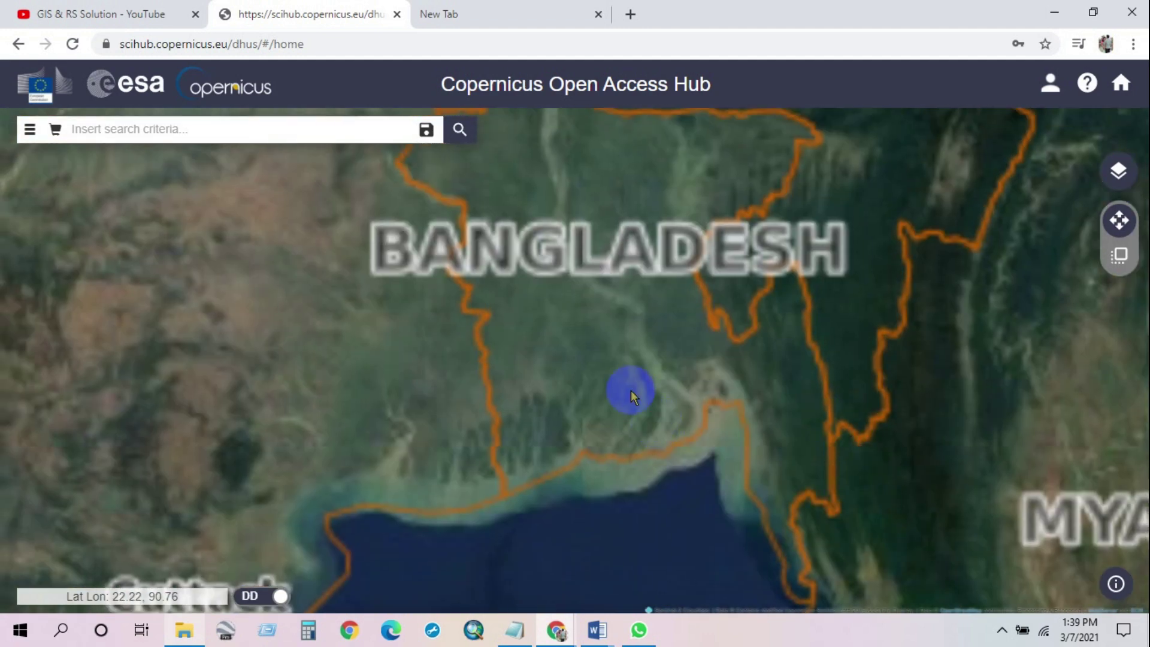
pyautogui.scroll(2, 620, 378)
pyautogui.scroll(3, 592, 321)
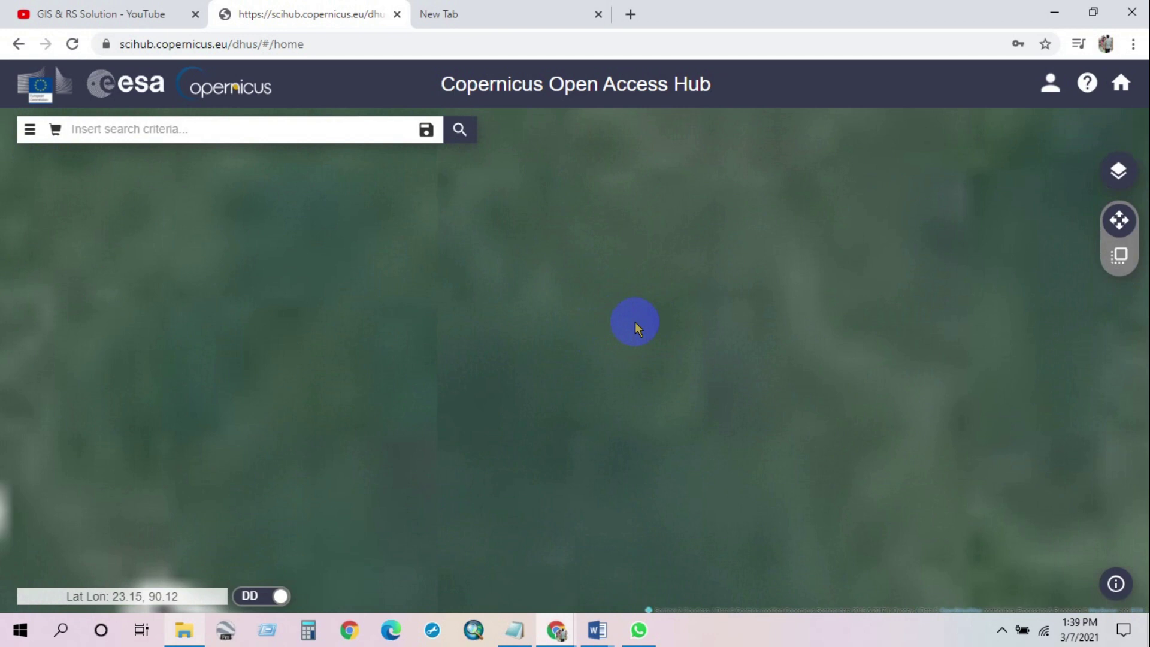
pyautogui.moveTo(688, 314); pyautogui.dragTo(531, 466)
pyautogui.scroll(3, 693, 394)
pyautogui.moveTo(692, 394); pyautogui.dragTo(656, 355)
pyautogui.scroll(-3, 656, 354)
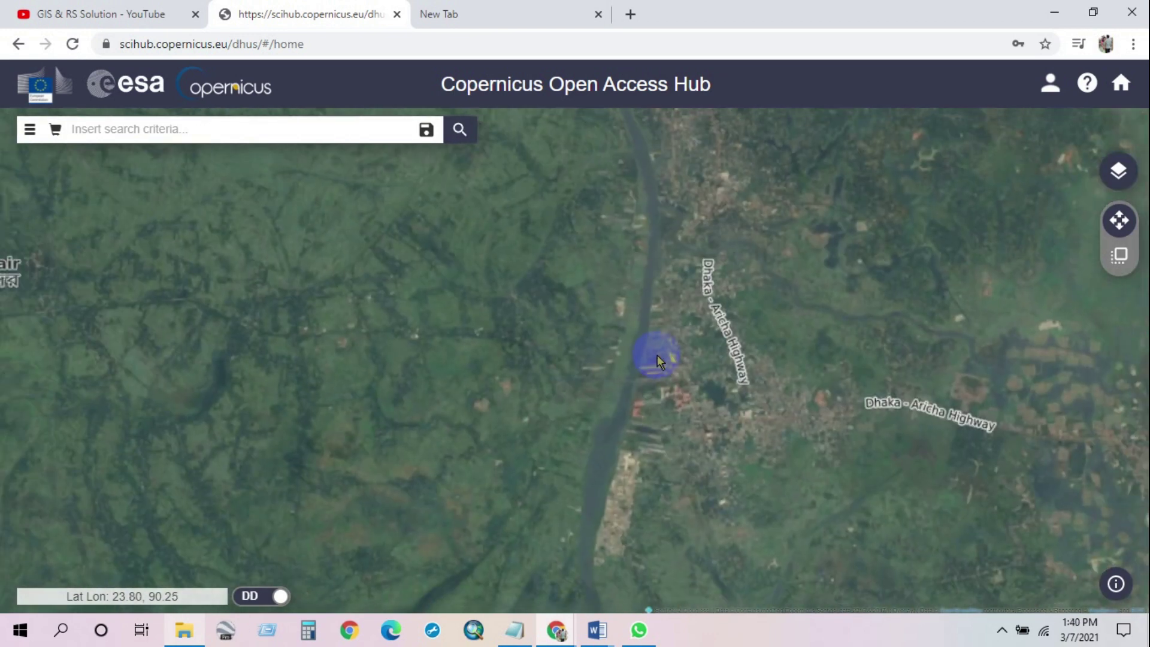
pyautogui.moveTo(656, 355)
pyautogui.mouseDown()
pyautogui.moveTo(666, 361)
pyautogui.moveTo(659, 333)
pyautogui.mouseUp()
pyautogui.click(1119, 256)
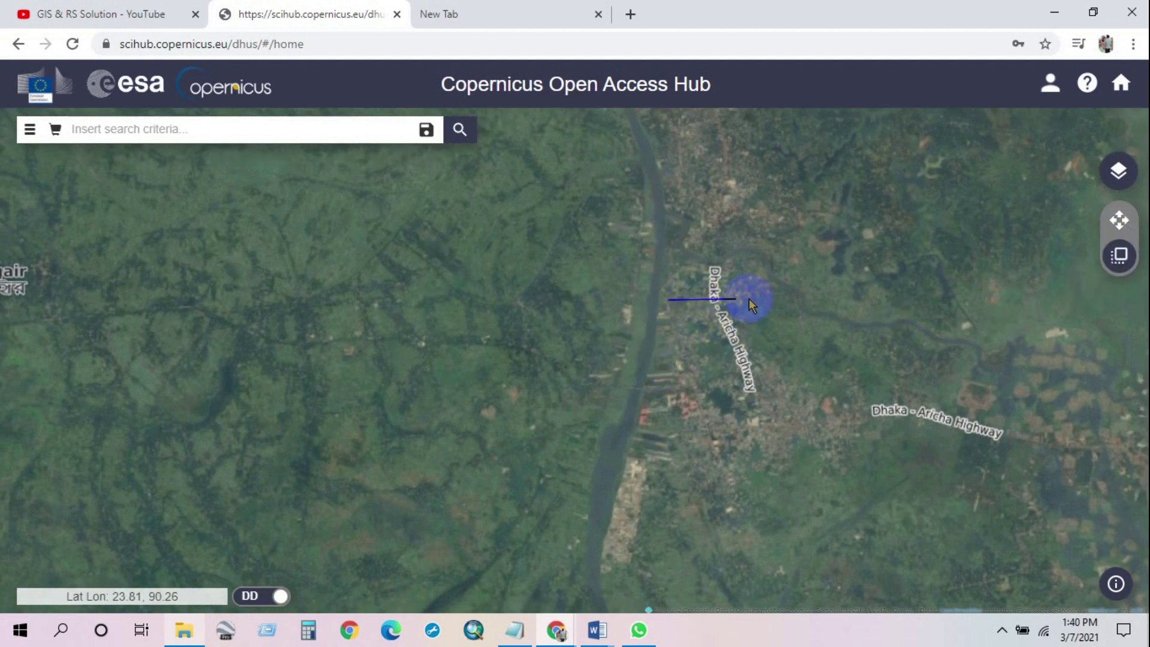
# Outline a four-corner area of interest over the Dhaka-Aricha Highway east of the river, then centre it.
pyautogui.click(842, 296)
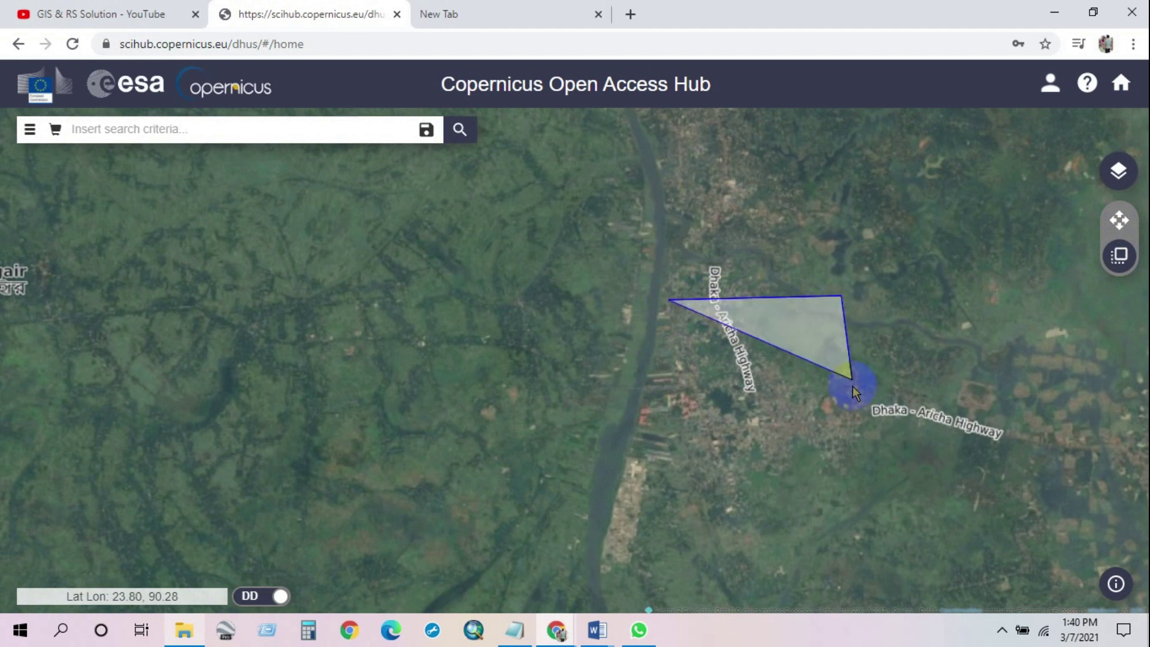
pyautogui.click(836, 467)
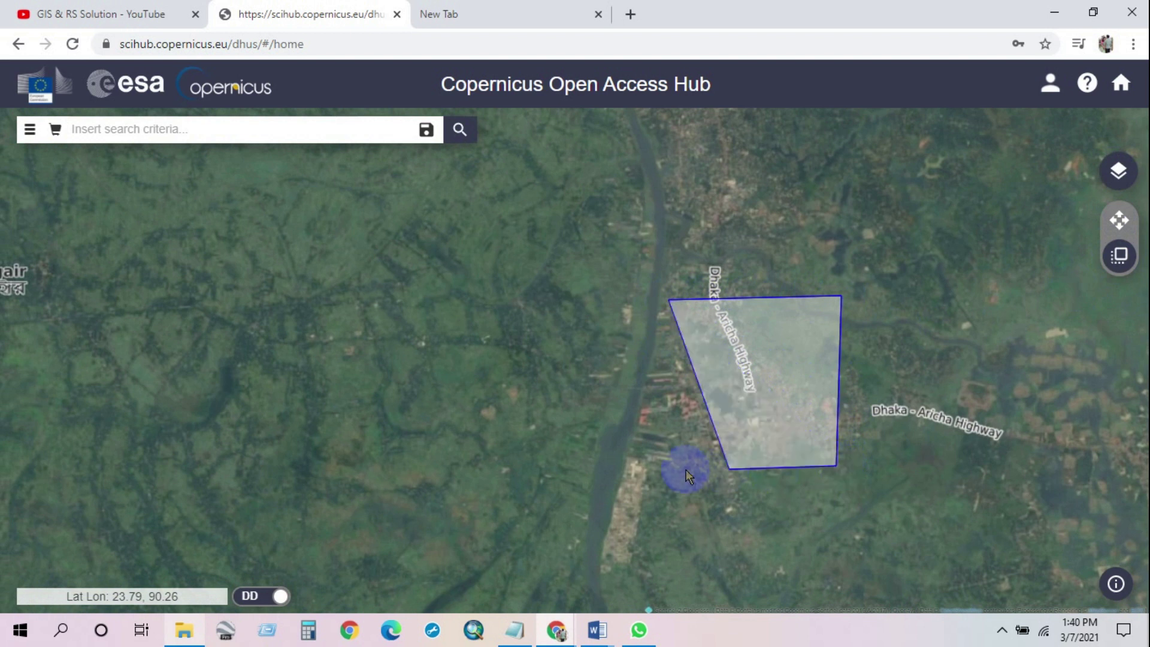
pyautogui.doubleClick(653, 459)
pyautogui.moveTo(636, 380); pyautogui.dragTo(669, 373)
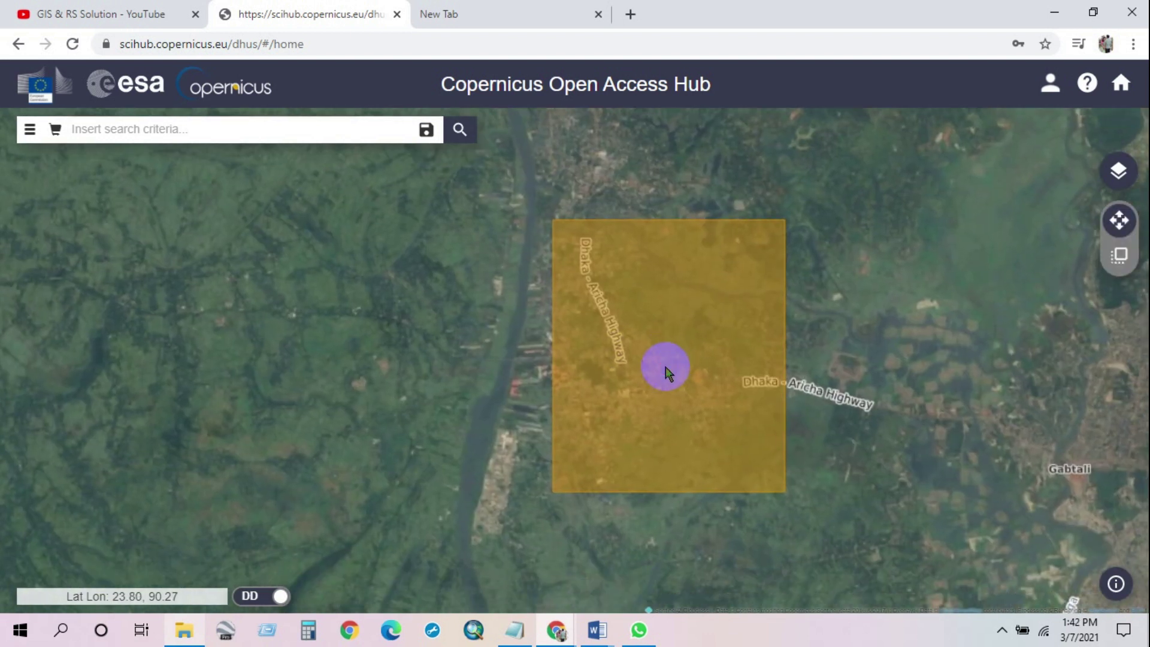
# Open advanced search and sort results by Sensing Date, Descending.
pyautogui.click(28, 130)
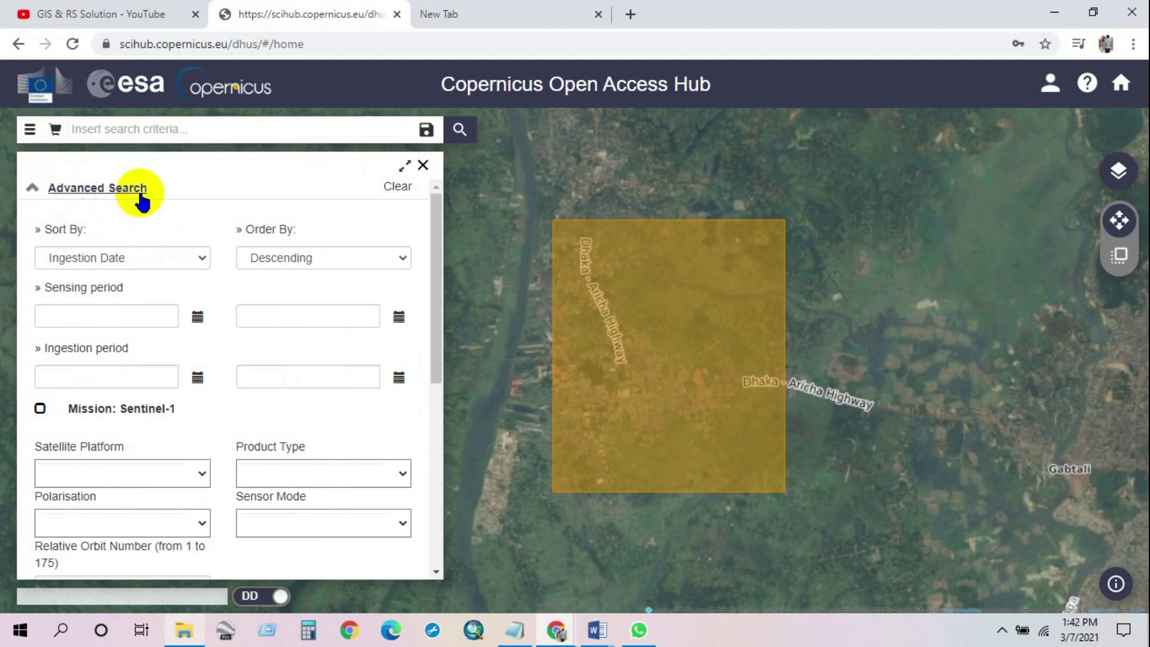
pyautogui.click(204, 258)
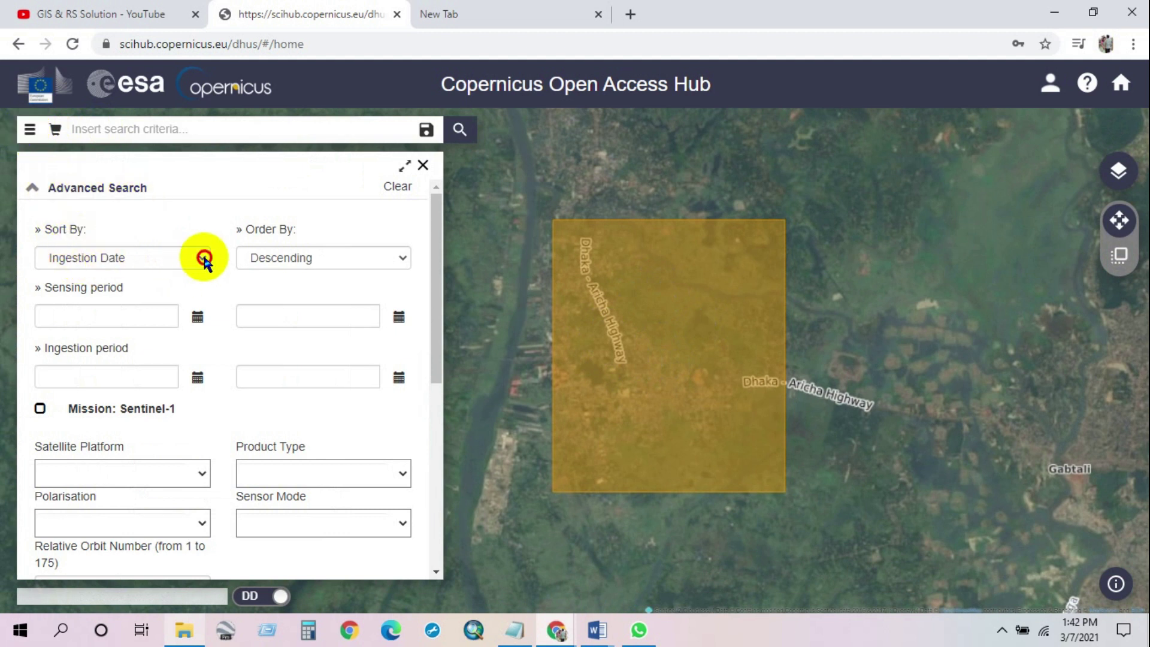
pyautogui.click(85, 288)
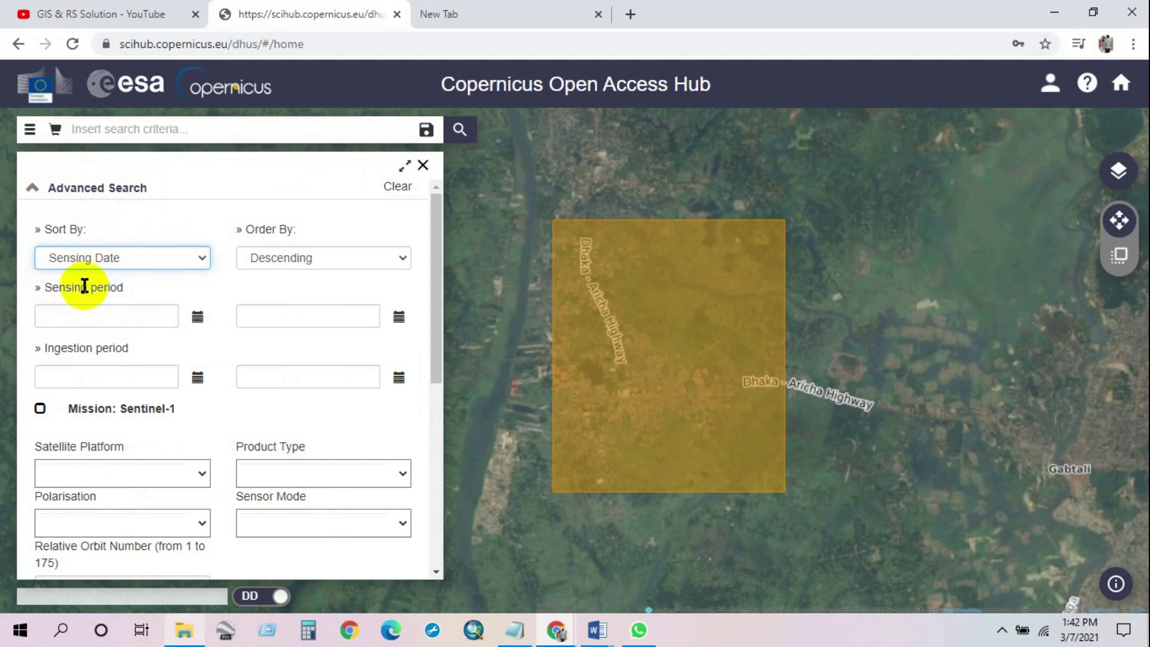
pyautogui.click(385, 258)
pyautogui.click(287, 278)
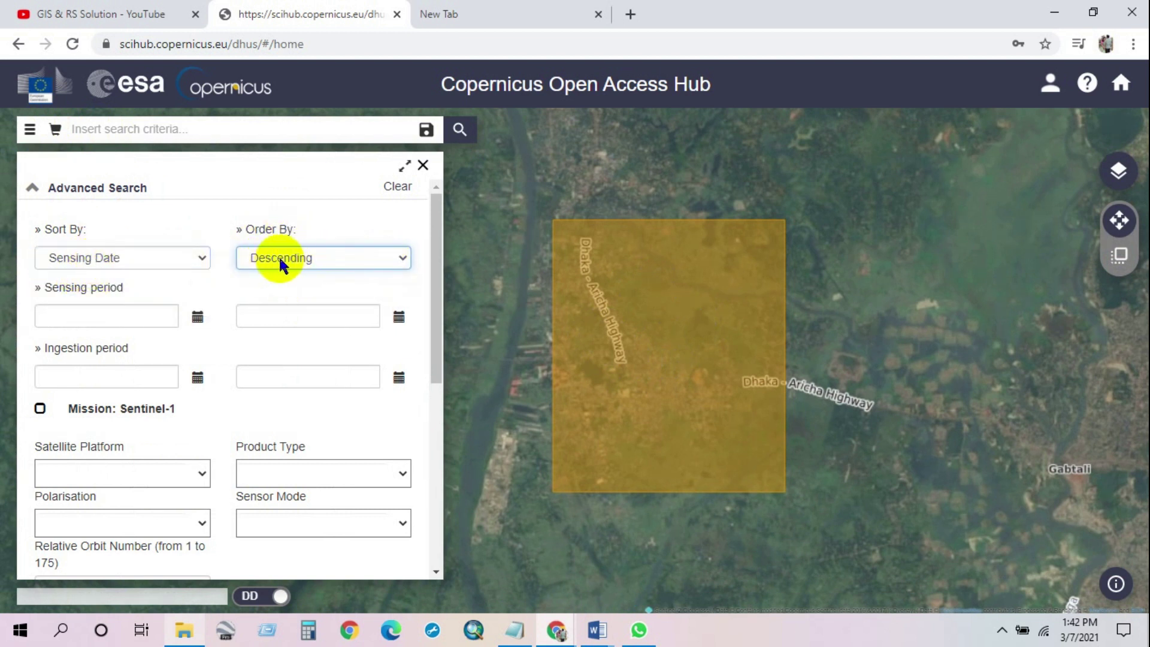
# Set the Sentinel-2 product type to S2MSI2A and cloud cover to [0 TO 5].
pyautogui.moveTo(432, 305); pyautogui.dragTo(425, 372)
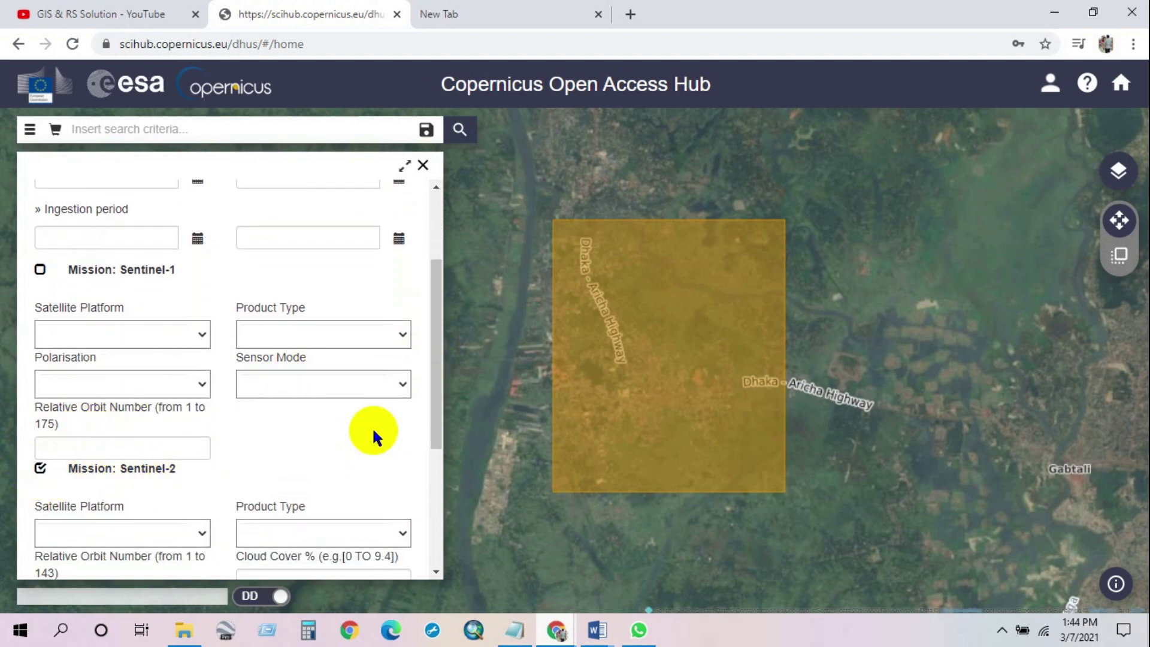
pyautogui.moveTo(433, 383); pyautogui.dragTo(417, 443)
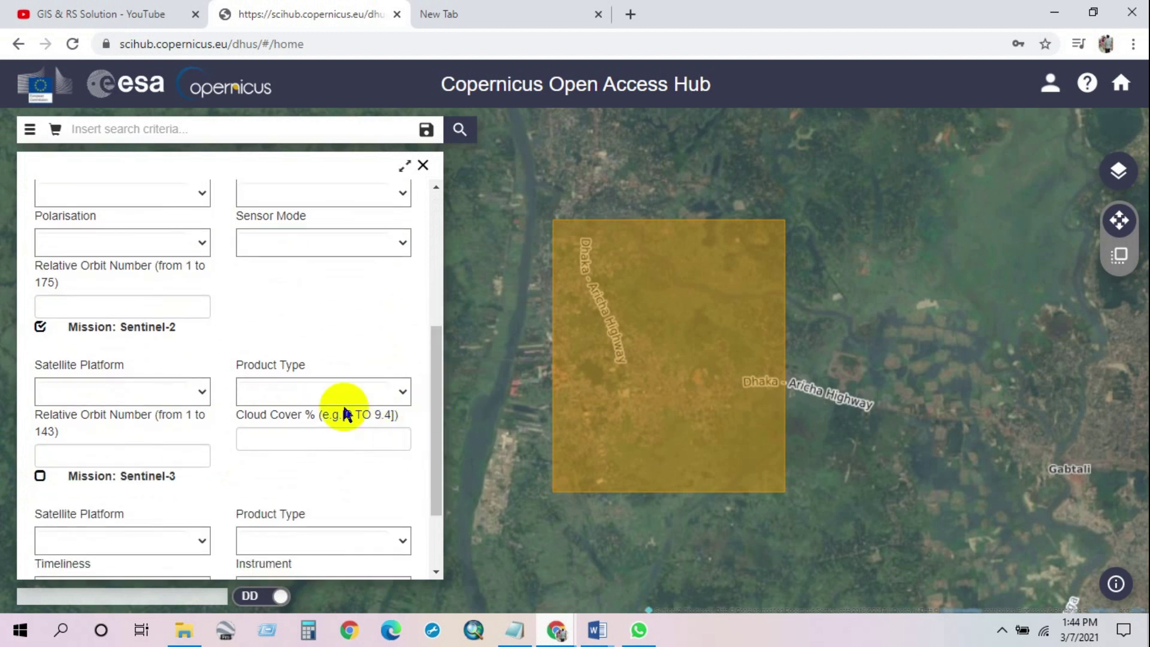
pyautogui.click(203, 393)
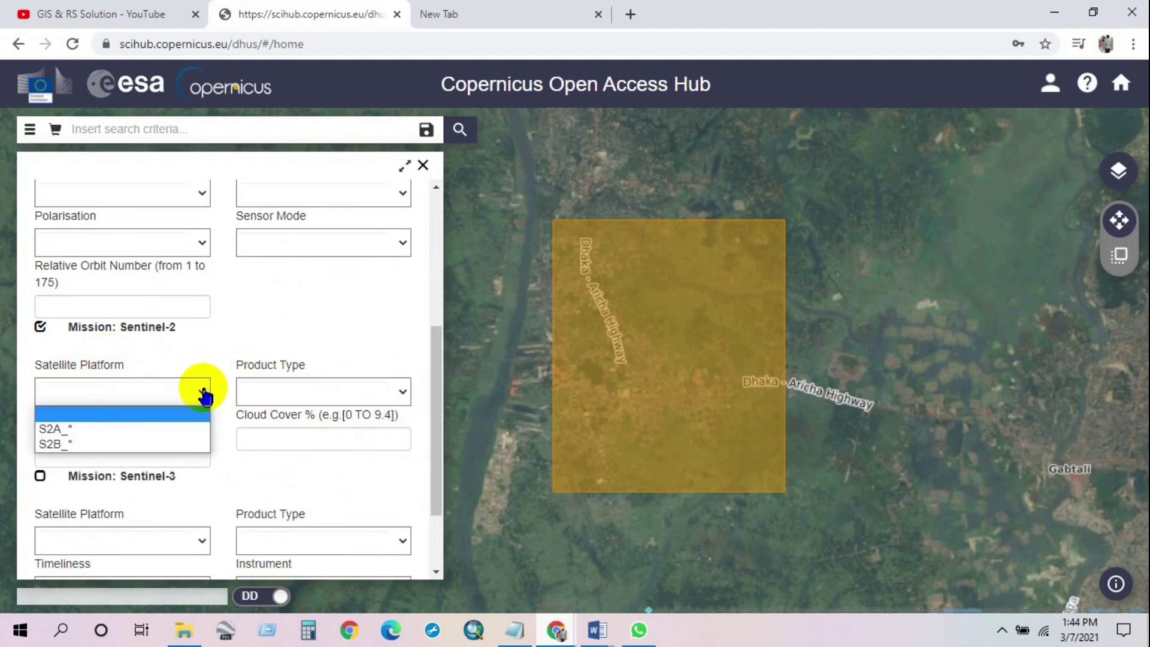
pyautogui.click(203, 393)
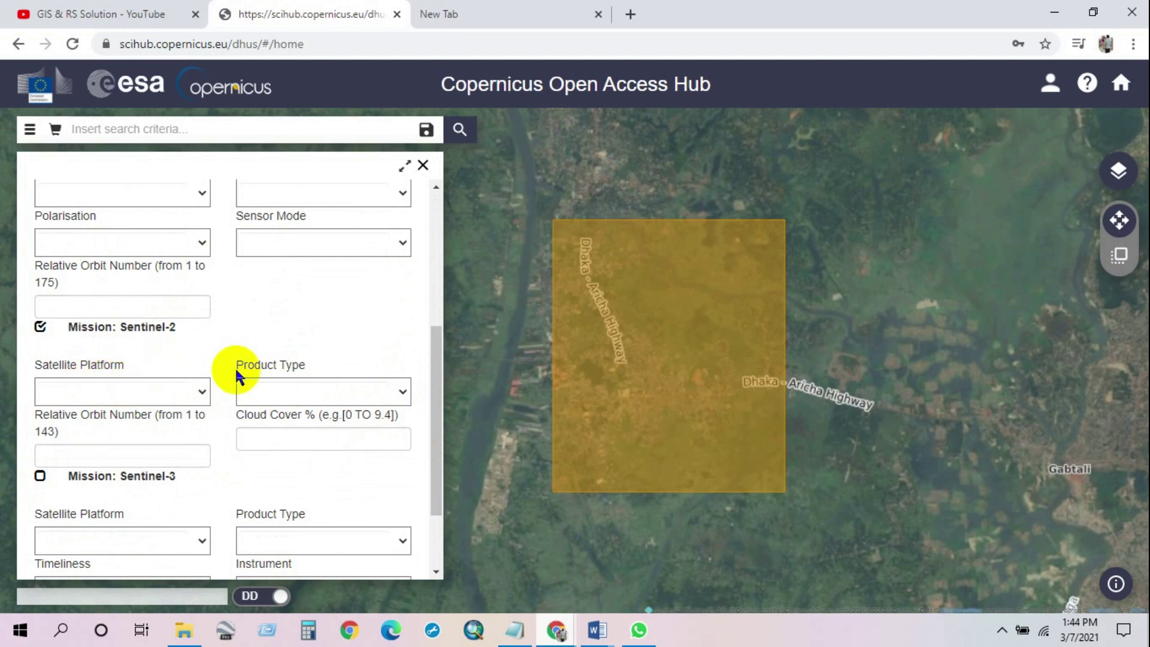
pyautogui.click(403, 394)
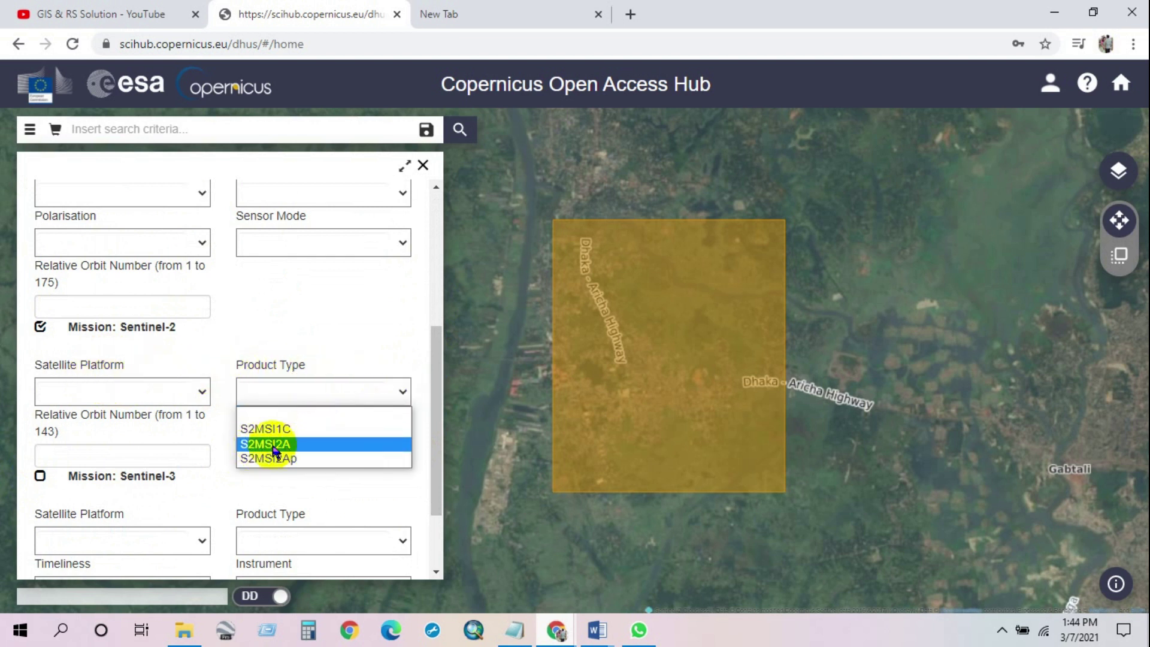
pyautogui.click(267, 445)
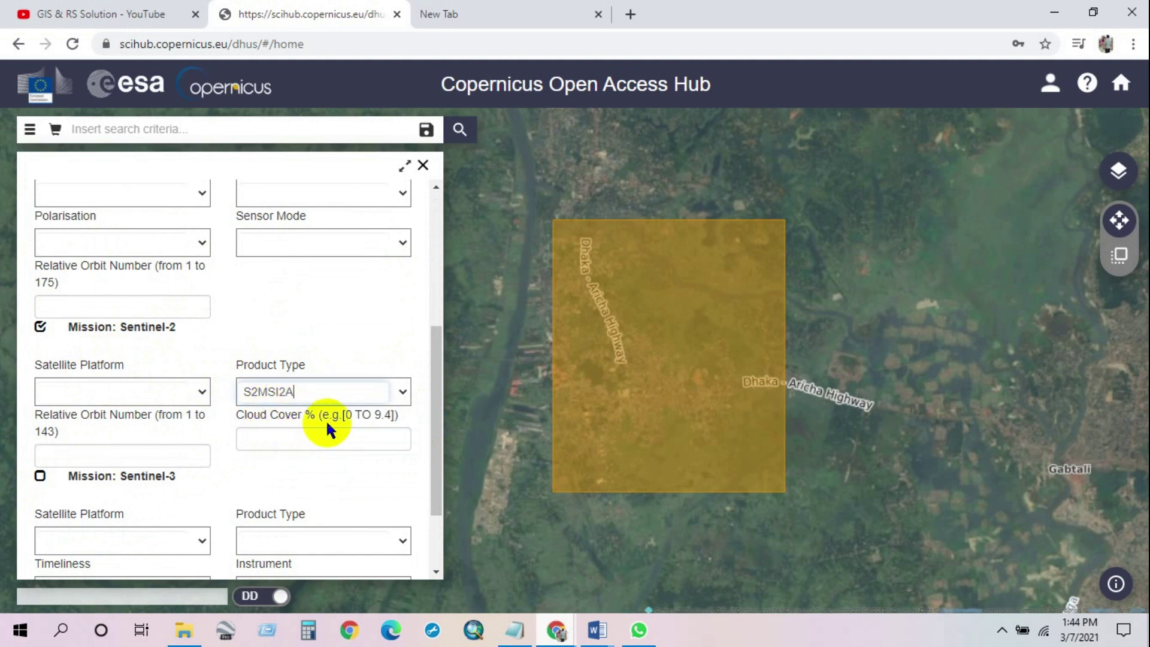
pyautogui.moveTo(345, 414); pyautogui.dragTo(392, 419)
pyautogui.hotkey('ctrl', 'c')
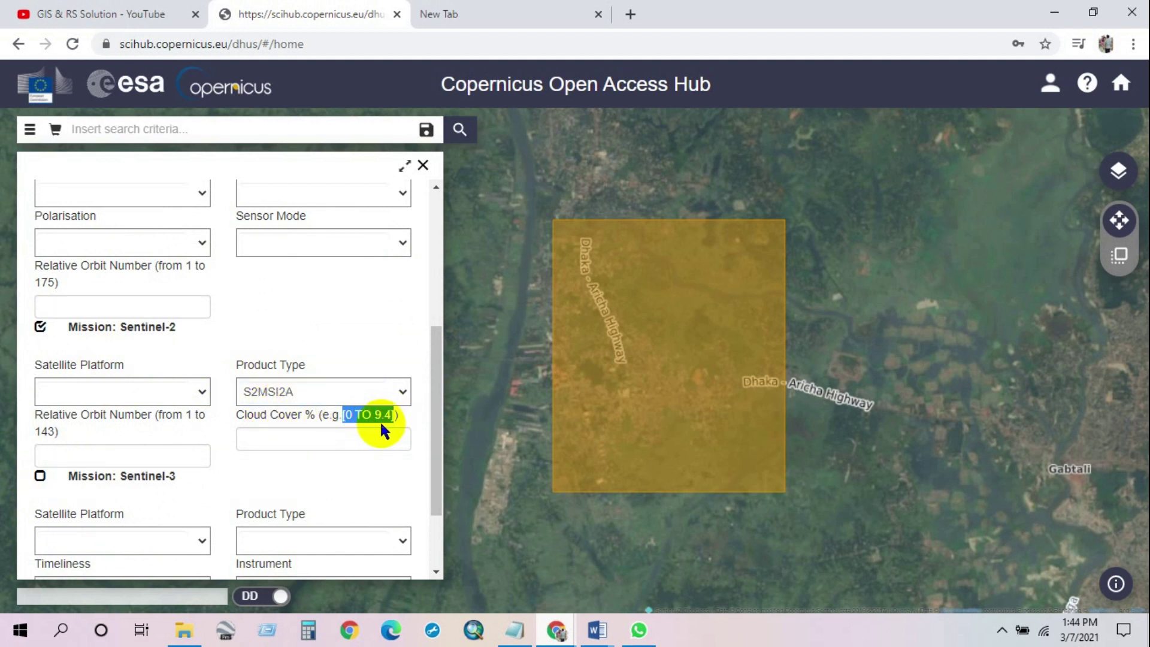
pyautogui.click(333, 438)
pyautogui.hotkey('ctrl', 'v')
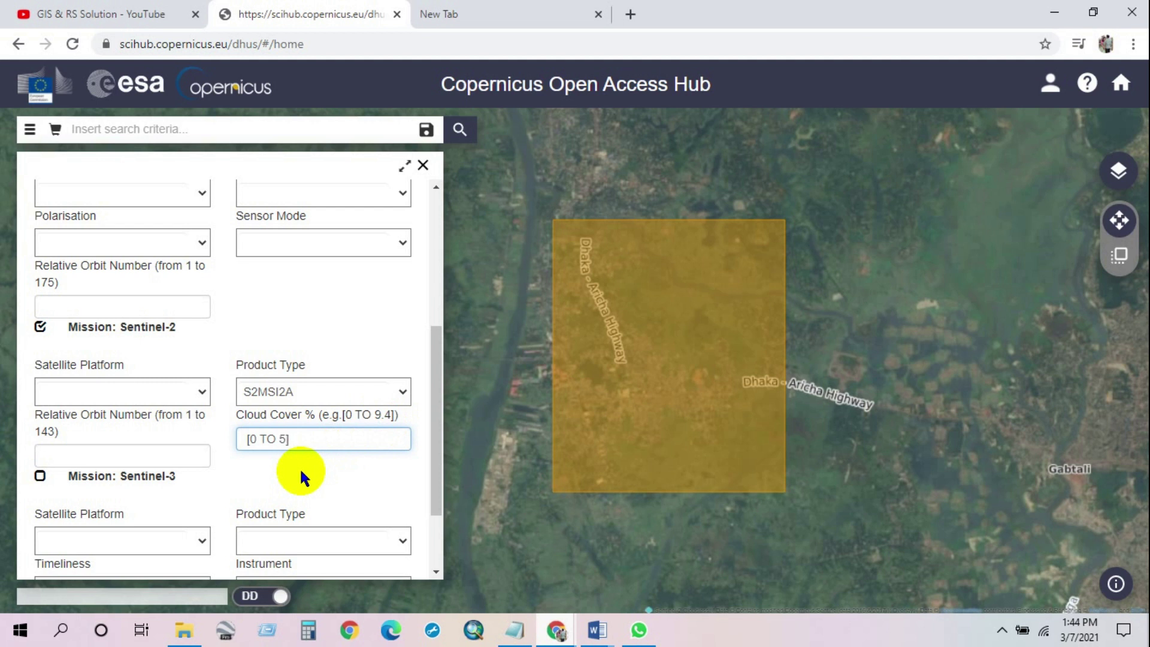
pyautogui.moveTo(431, 437); pyautogui.dragTo(436, 283)
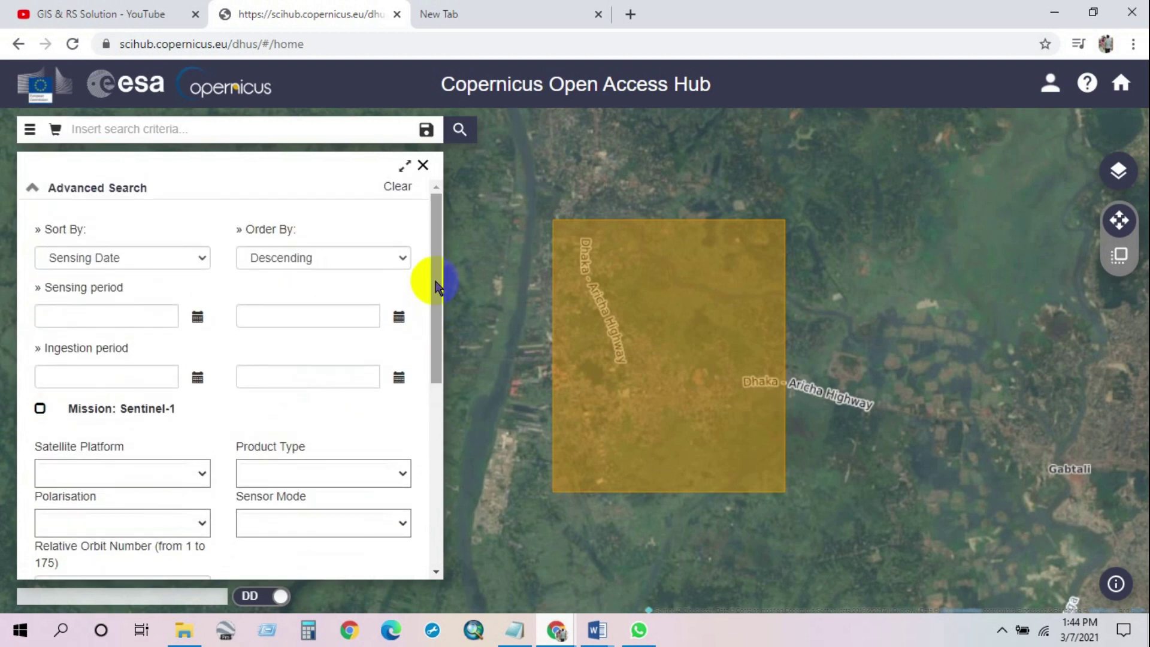
# Run the advanced search to list the 98 matching S2MSI2A products, newest first.
pyautogui.click(458, 132)
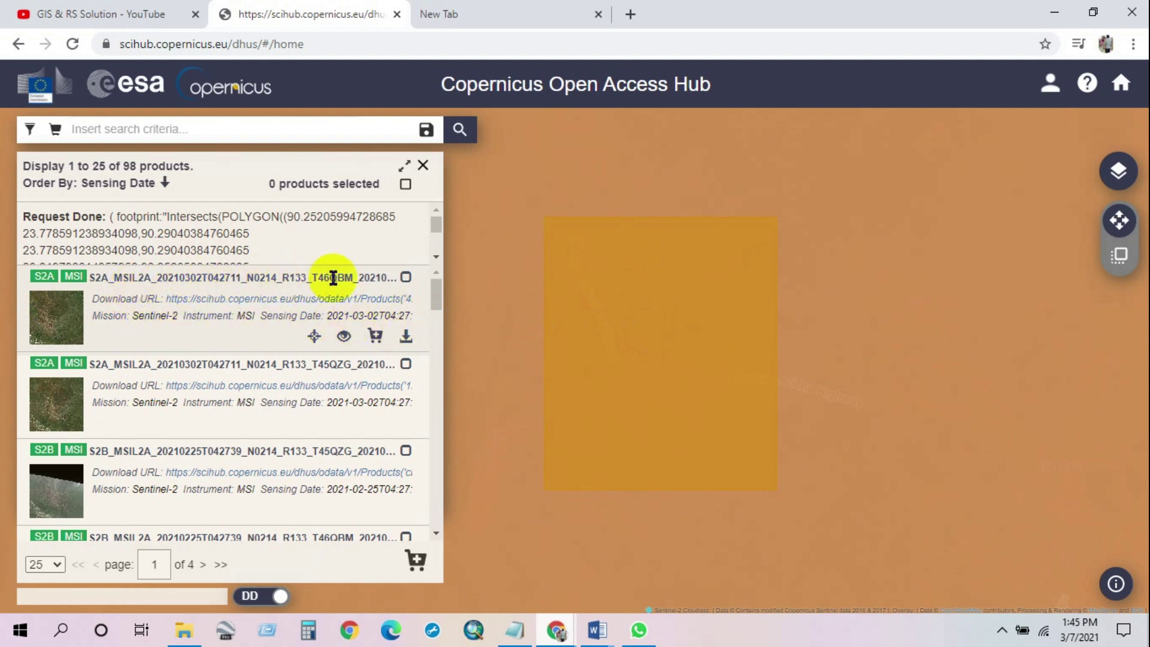
# Open the S2A_MSIL2A_20210302T042711 details and review its footprint, quicklook, 1.10 GB summary and inspector.
pyautogui.click(344, 338)
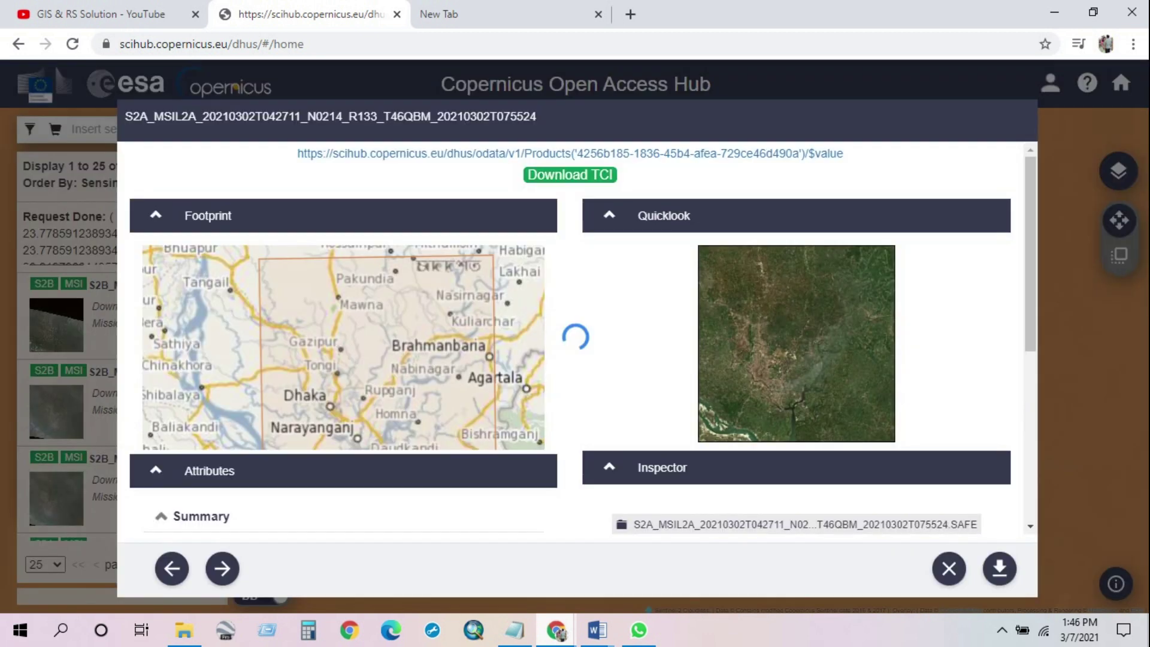
pyautogui.scroll(-1, 355, 332)
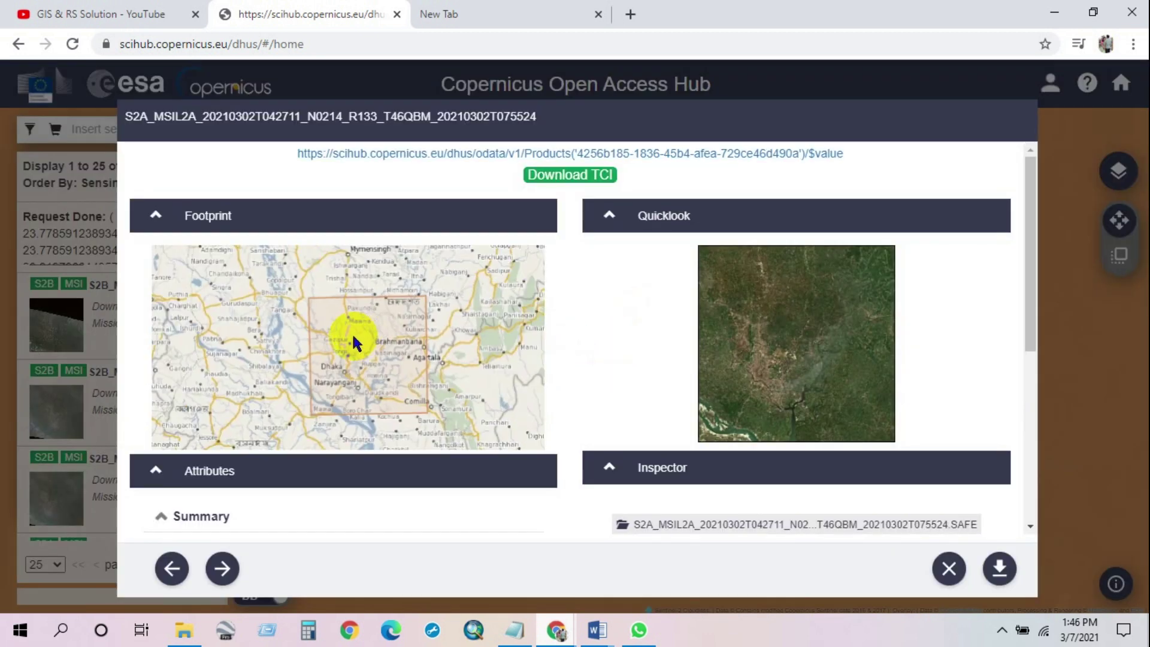
pyautogui.scroll(1, 326, 314)
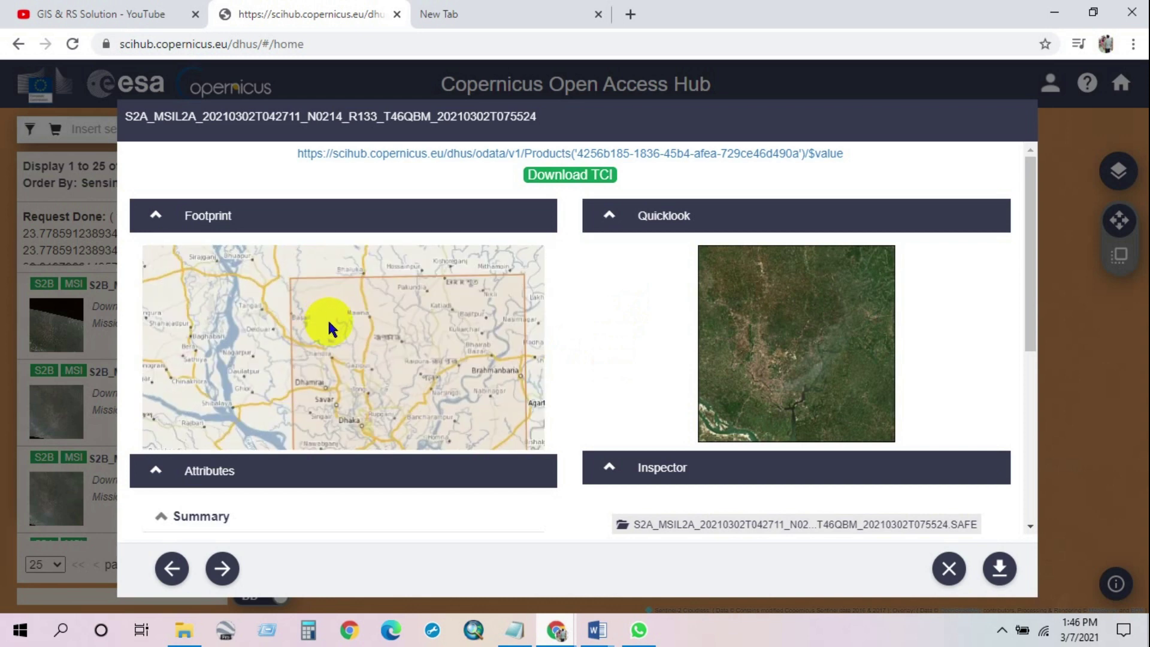
pyautogui.scroll(-1, 327, 318)
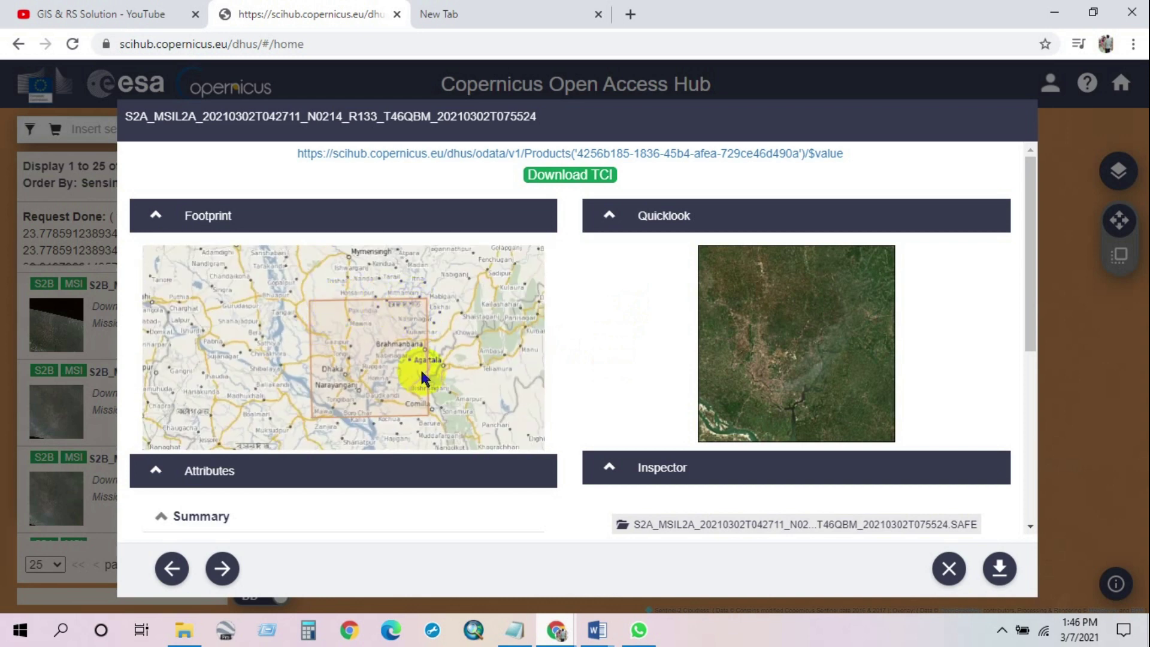
pyautogui.scroll(-1, 730, 356)
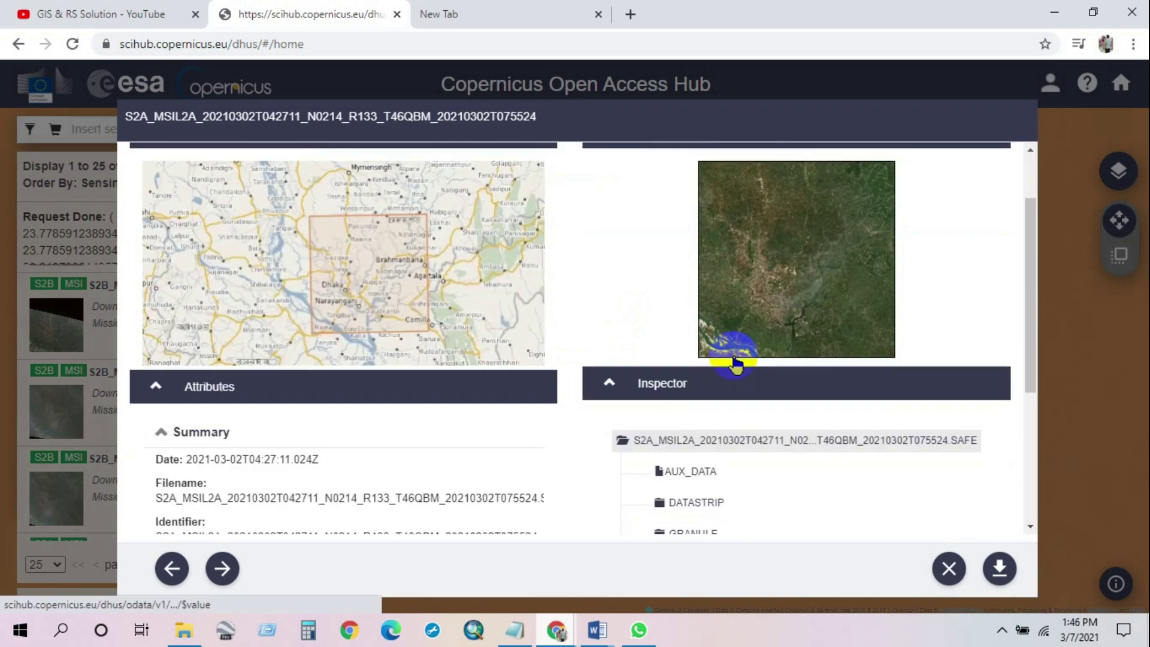
pyautogui.scroll(1, 761, 300)
pyautogui.scroll(-2, 749, 321)
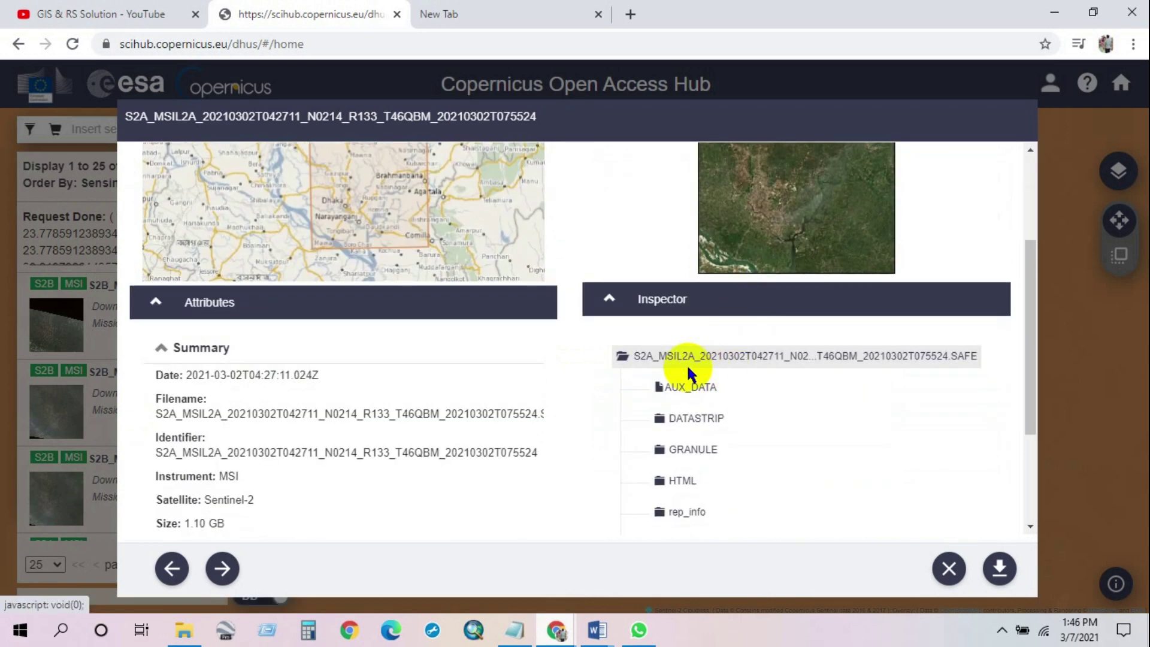
pyautogui.scroll(-1, 679, 363)
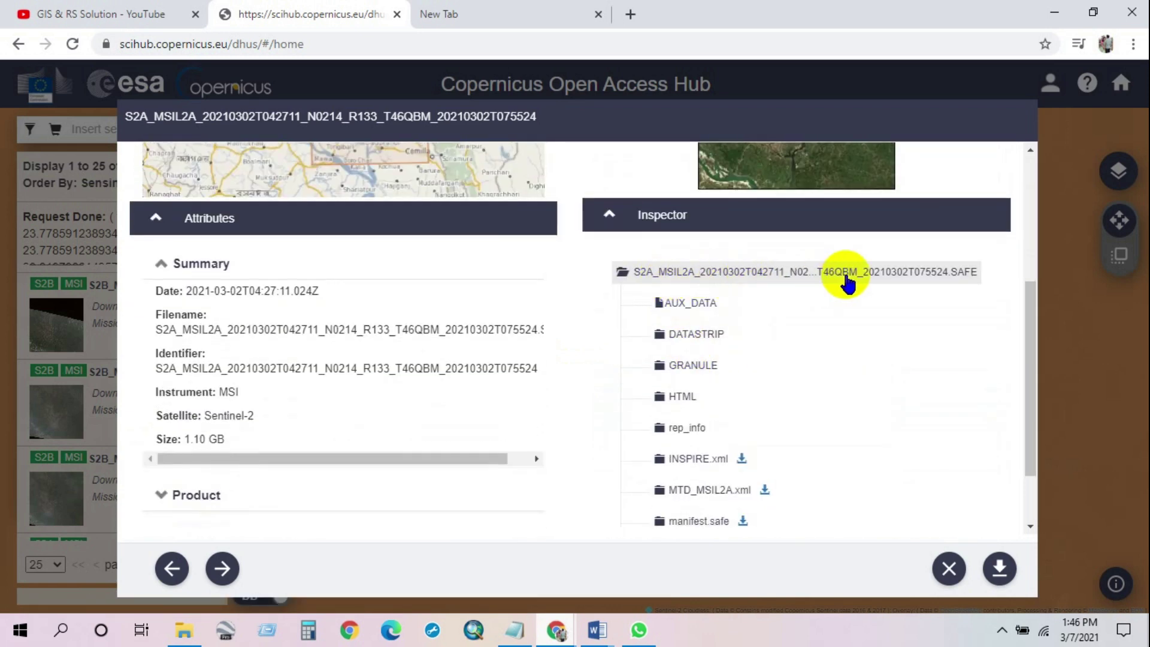
pyautogui.scroll(-1, 779, 383)
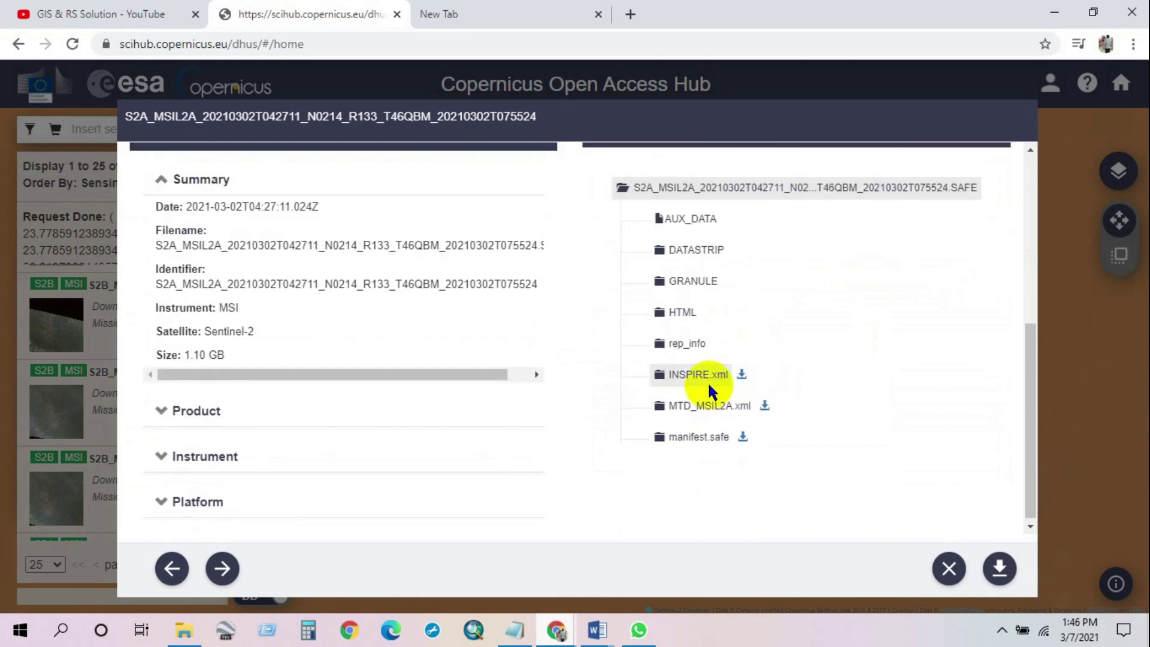
pyautogui.scroll(2, 707, 387)
pyautogui.scroll(-1, 186, 335)
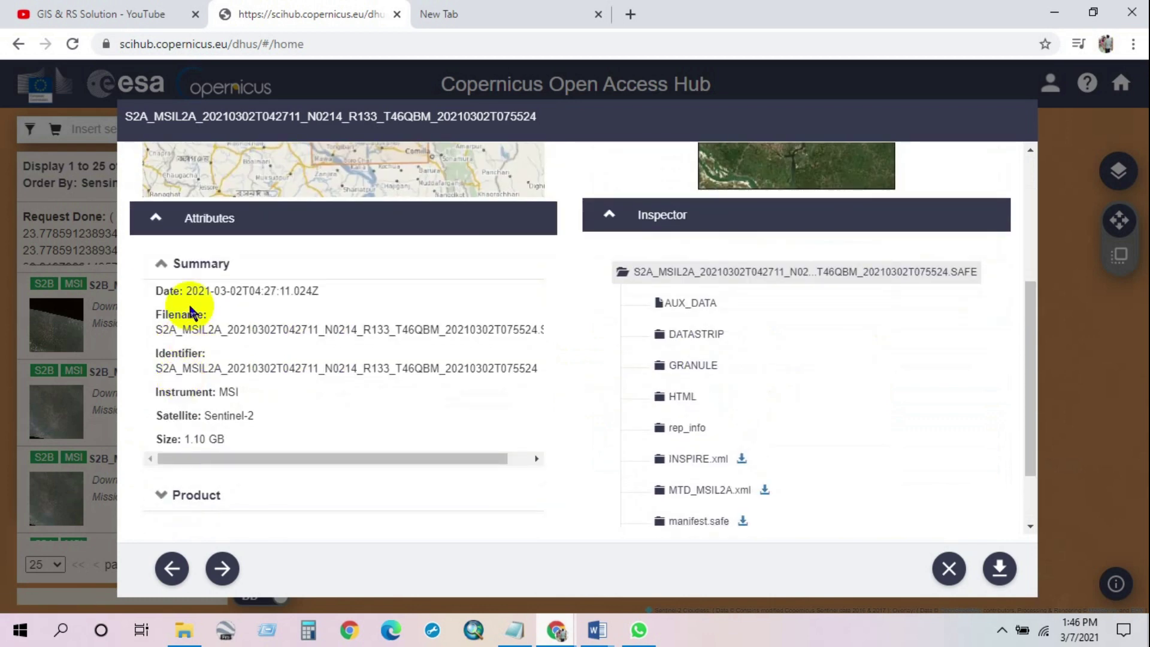
pyautogui.scroll(-1, 264, 353)
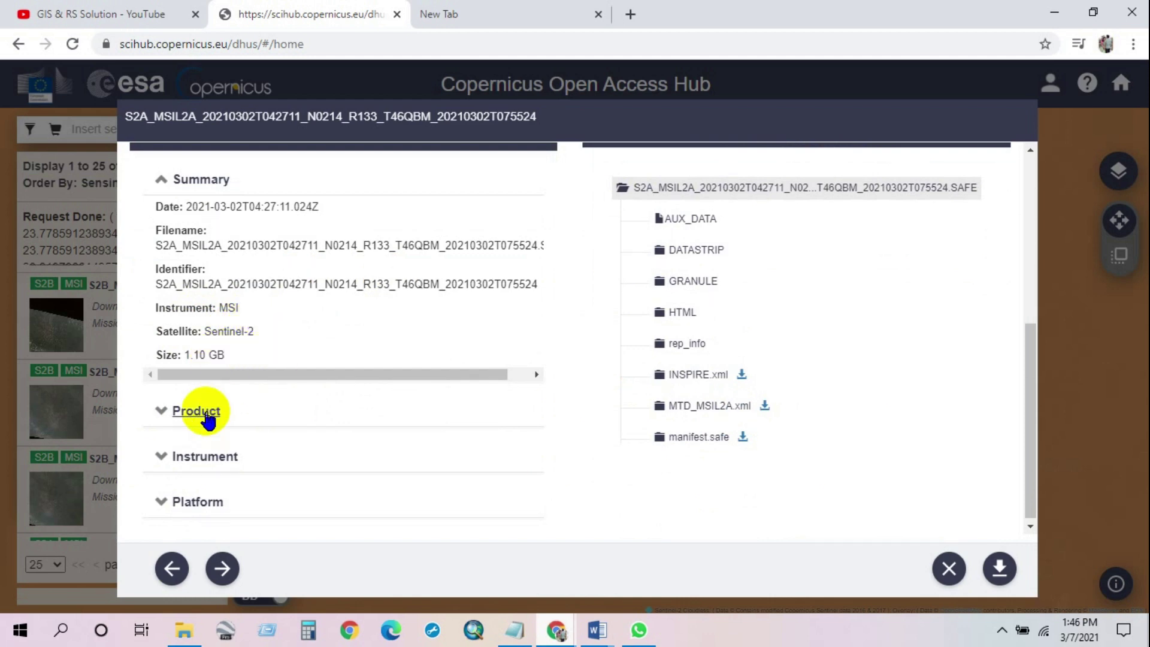
# Expand the Product attributes, check the 0.048228% cloud cover, and scroll through the attributes.
pyautogui.click(166, 411)
pyautogui.scroll(-1, 180, 410)
pyautogui.scroll(-1, 189, 412)
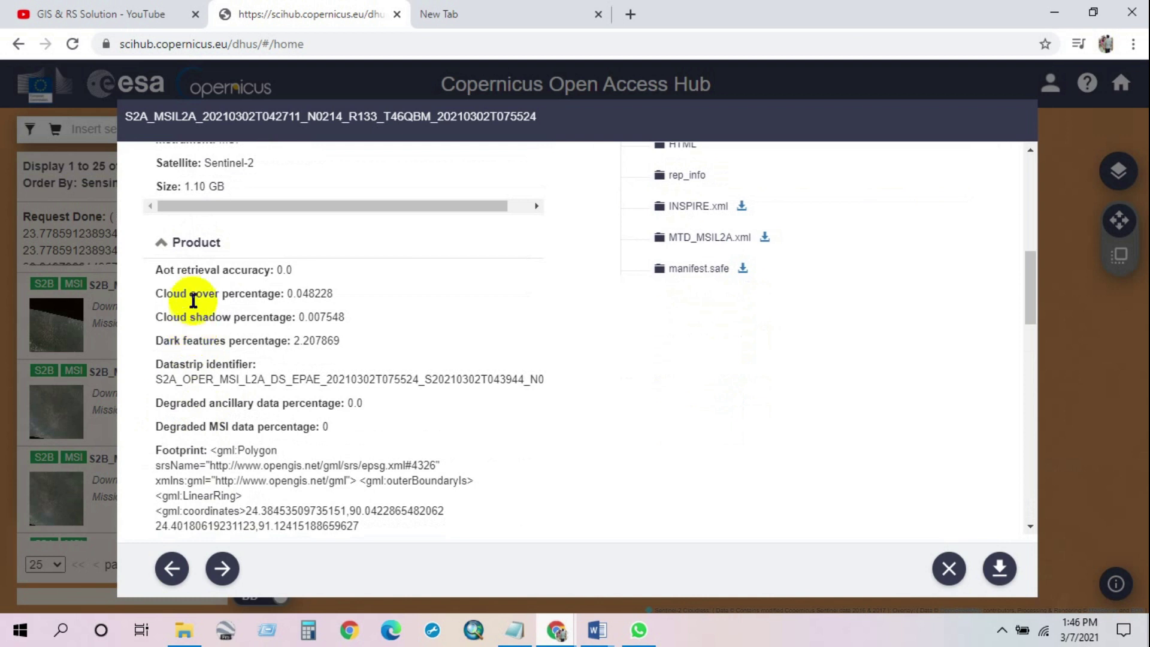
pyautogui.moveTo(158, 293); pyautogui.dragTo(333, 295)
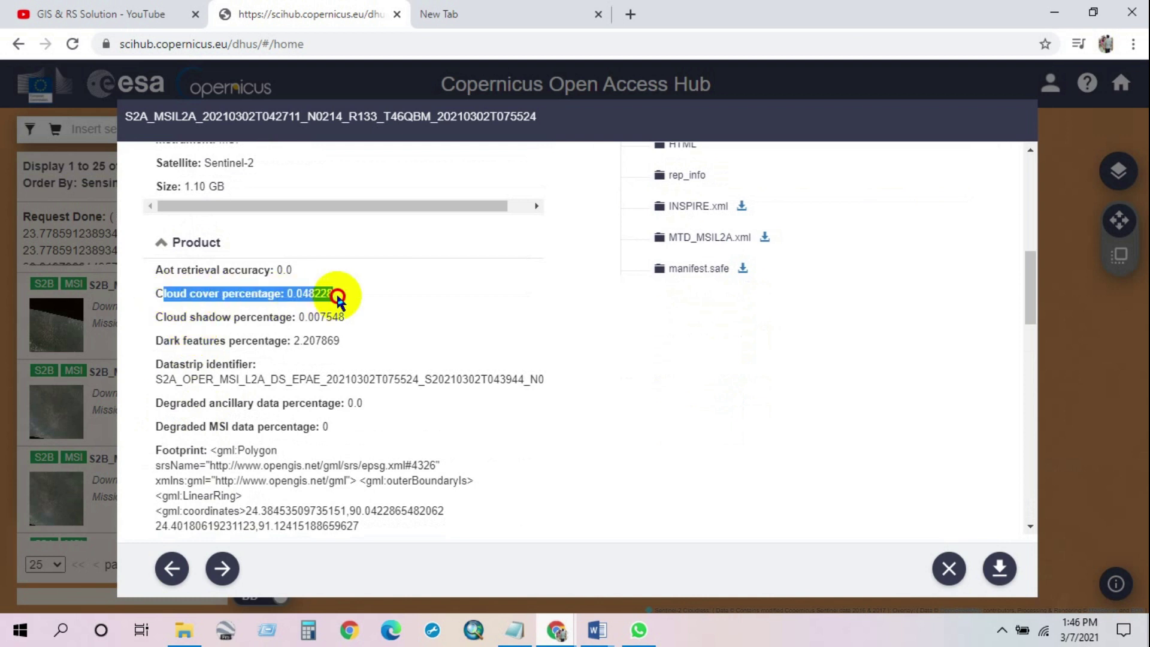
pyautogui.click(336, 292)
pyautogui.scroll(-1, 208, 386)
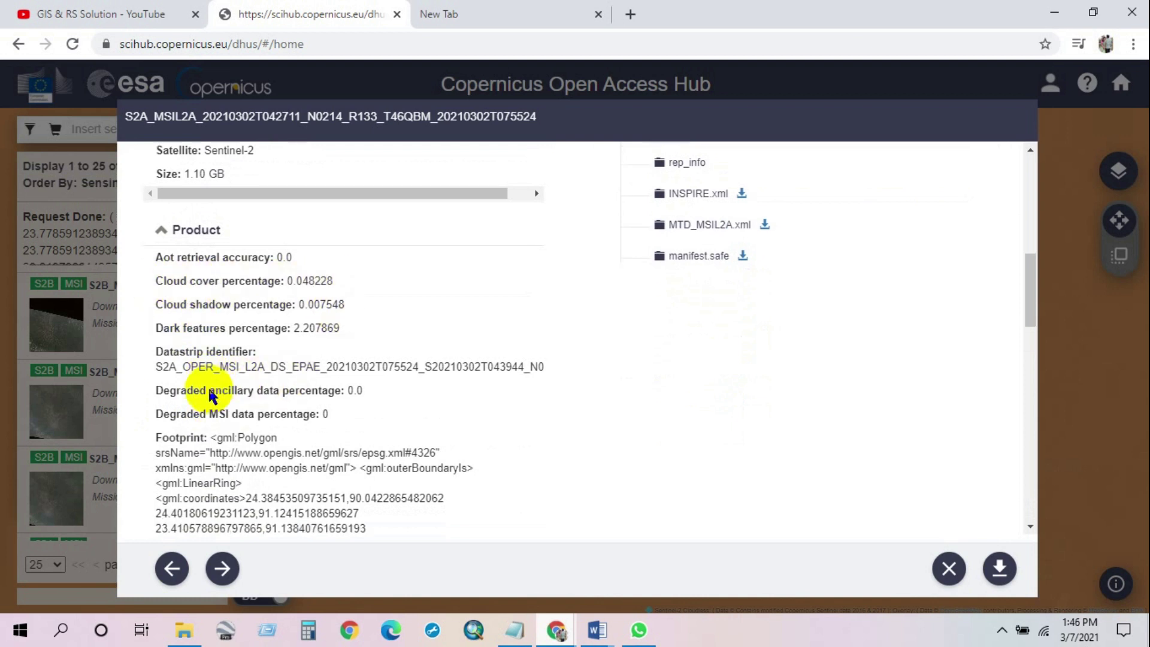
pyautogui.scroll(-1, 195, 386)
pyautogui.scroll(-2, 194, 386)
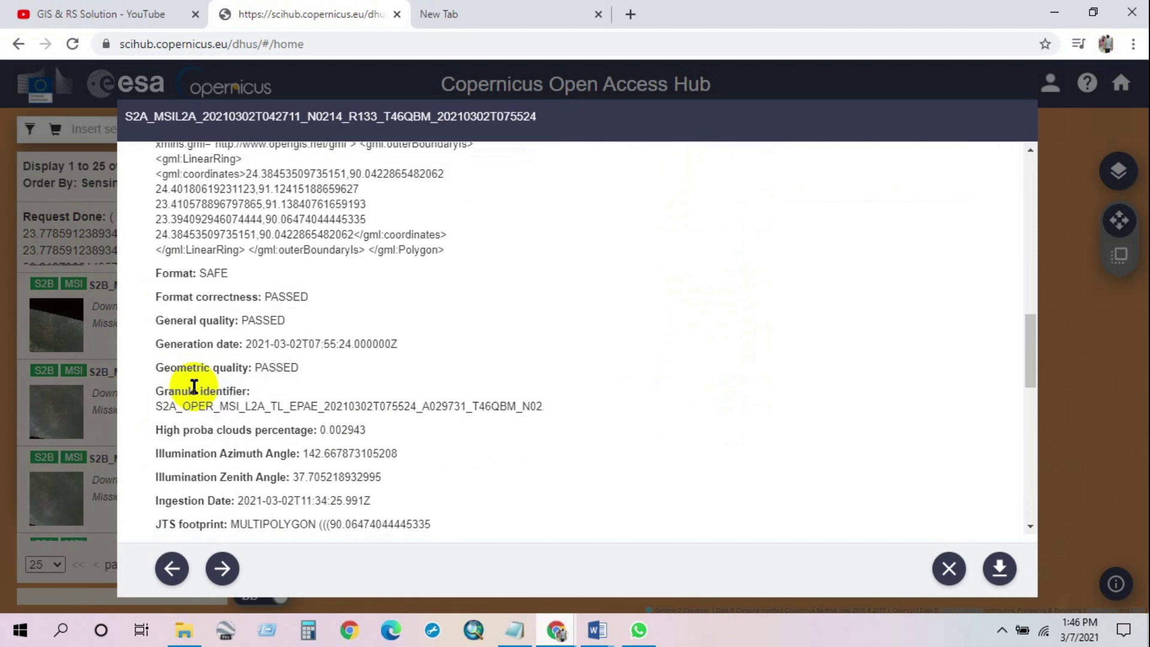
pyautogui.scroll(-5, 230, 419)
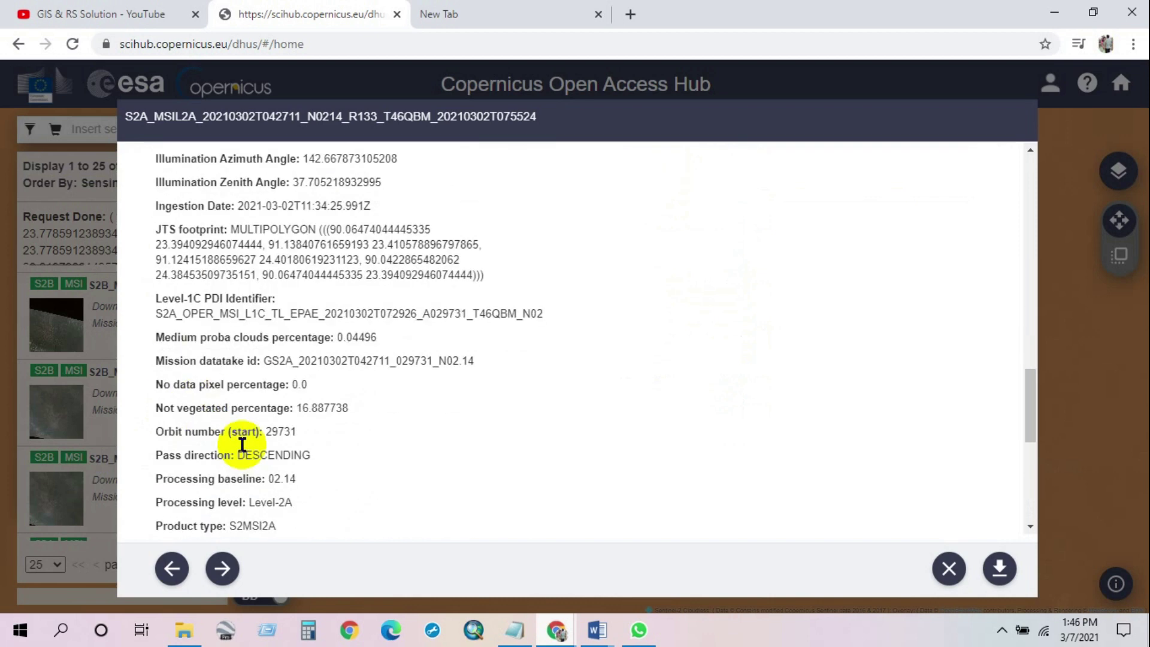
pyautogui.scroll(-2, 240, 430)
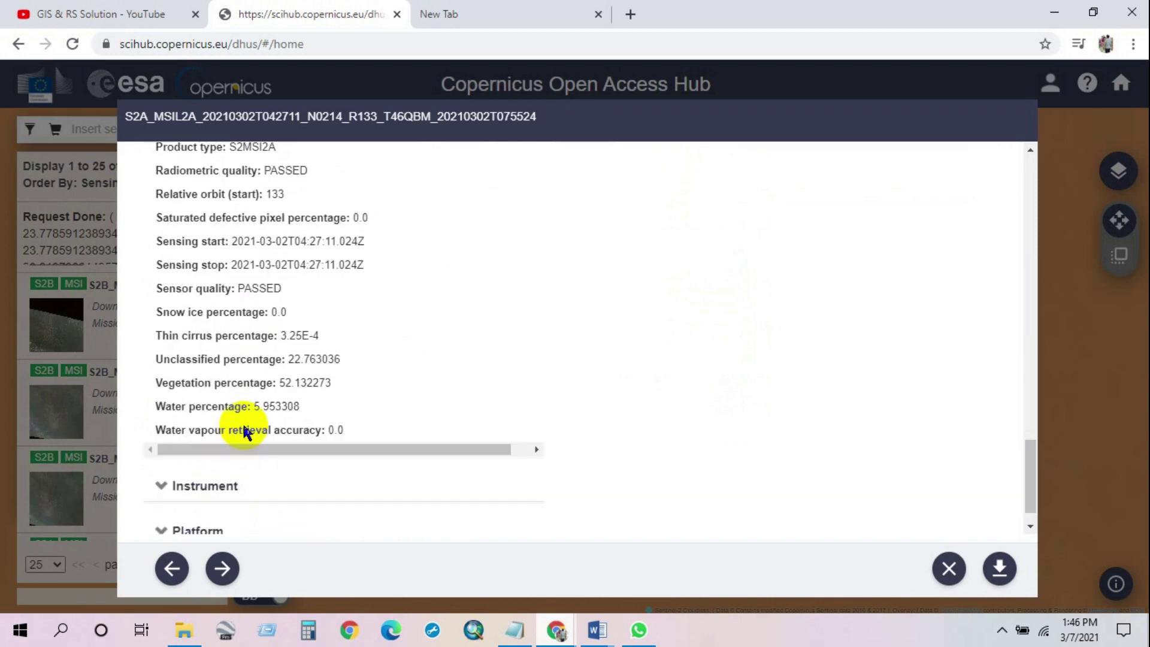
pyautogui.scroll(20, 261, 415)
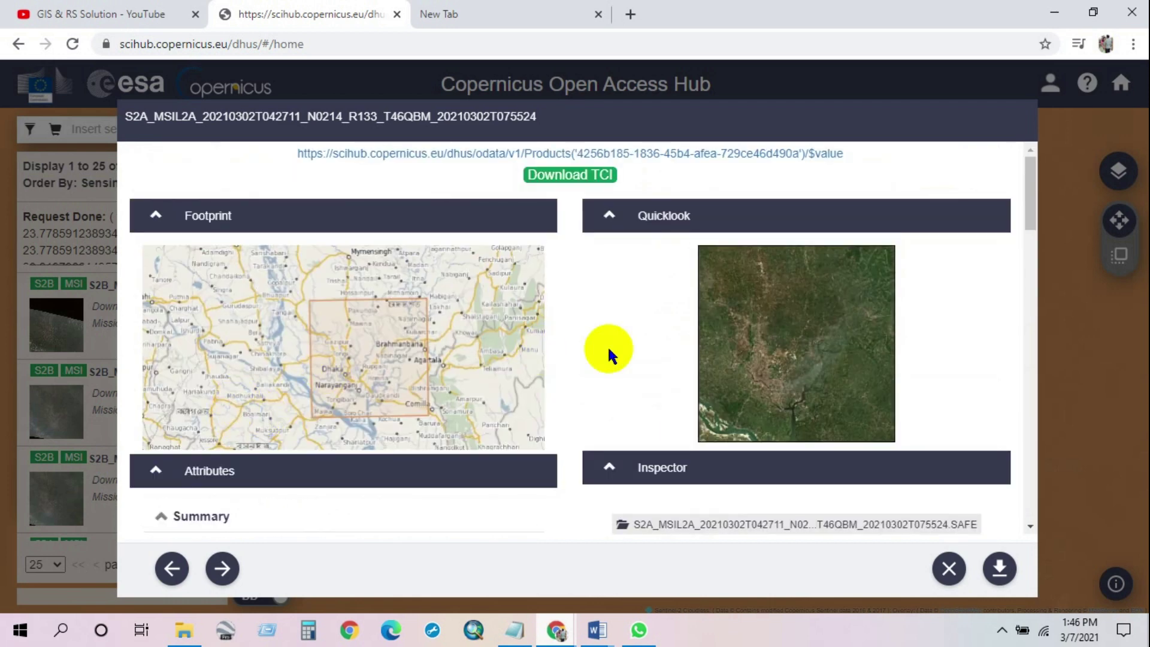
# Download the S2A_MSIL2A_20210302 product as a 1.1 GB zip file.
pyautogui.click(998, 569)
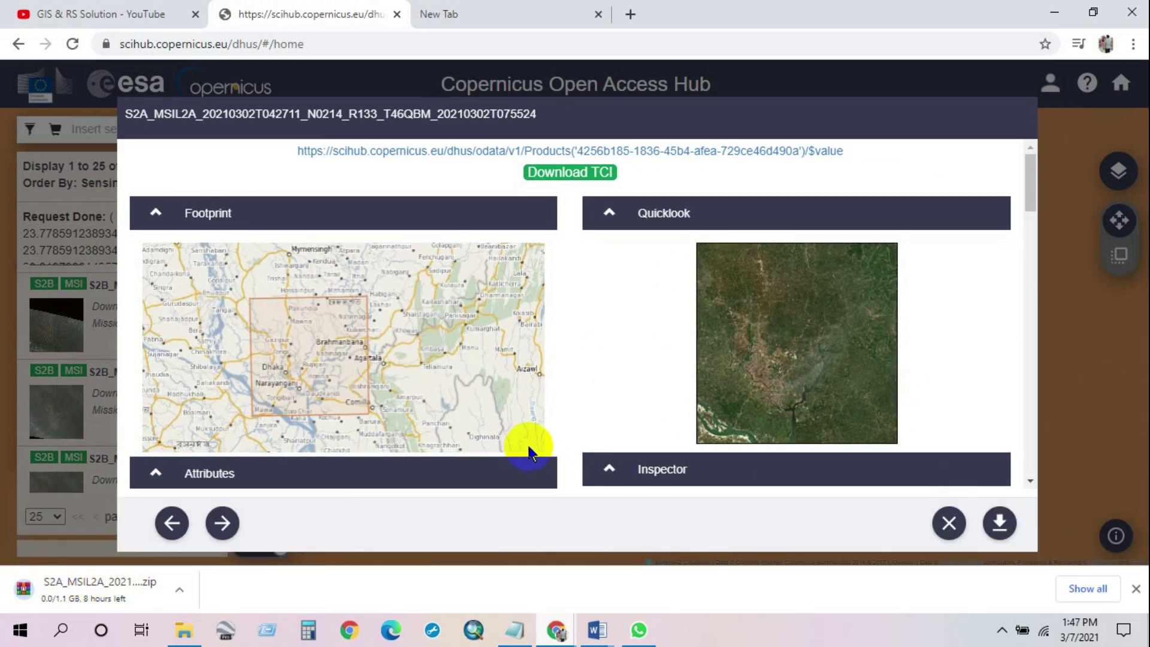
pyautogui.click(799, 383)
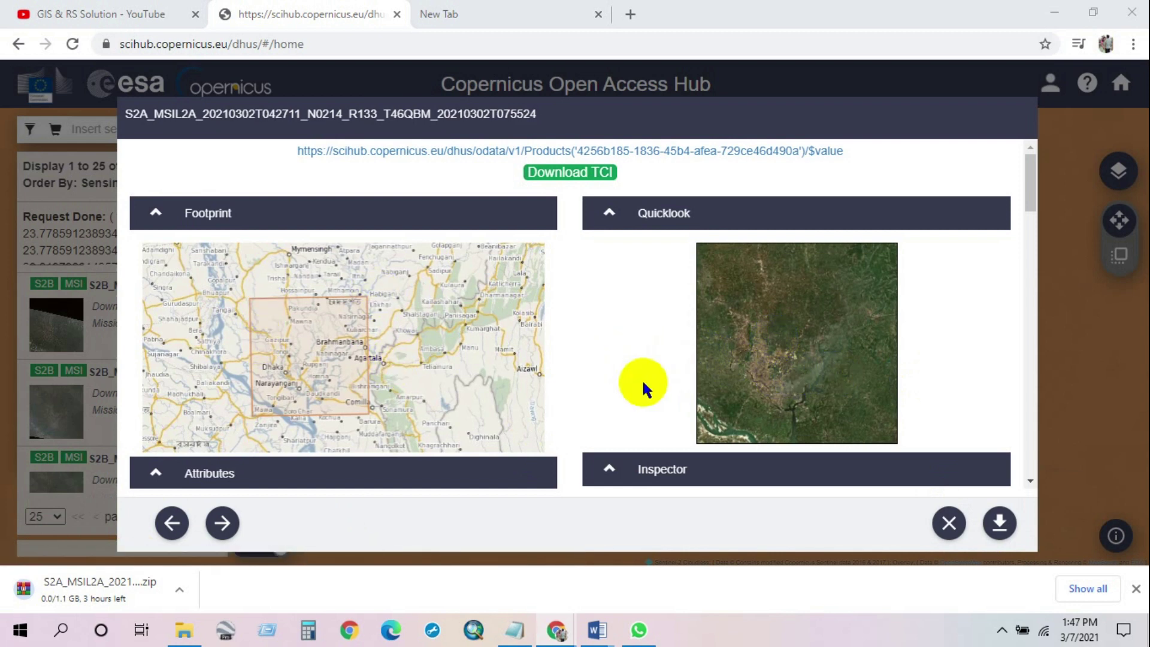